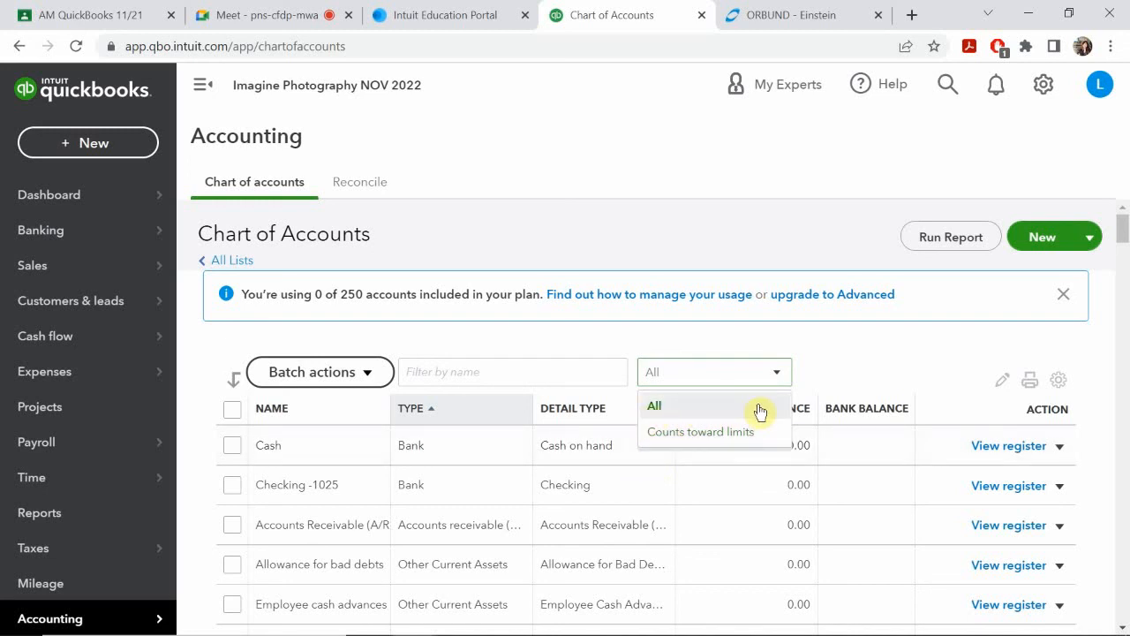
Step: Filter the chart of accounts by the name "adver", keeping the All option, and clear the filter
left_click(656, 408)
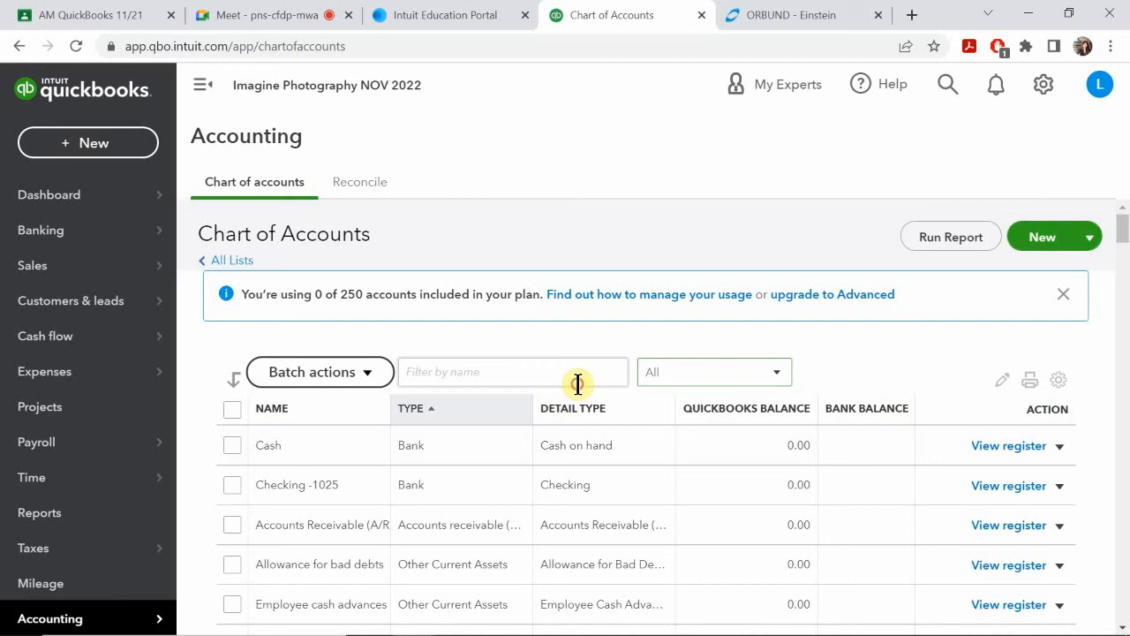
left_click(577, 381)
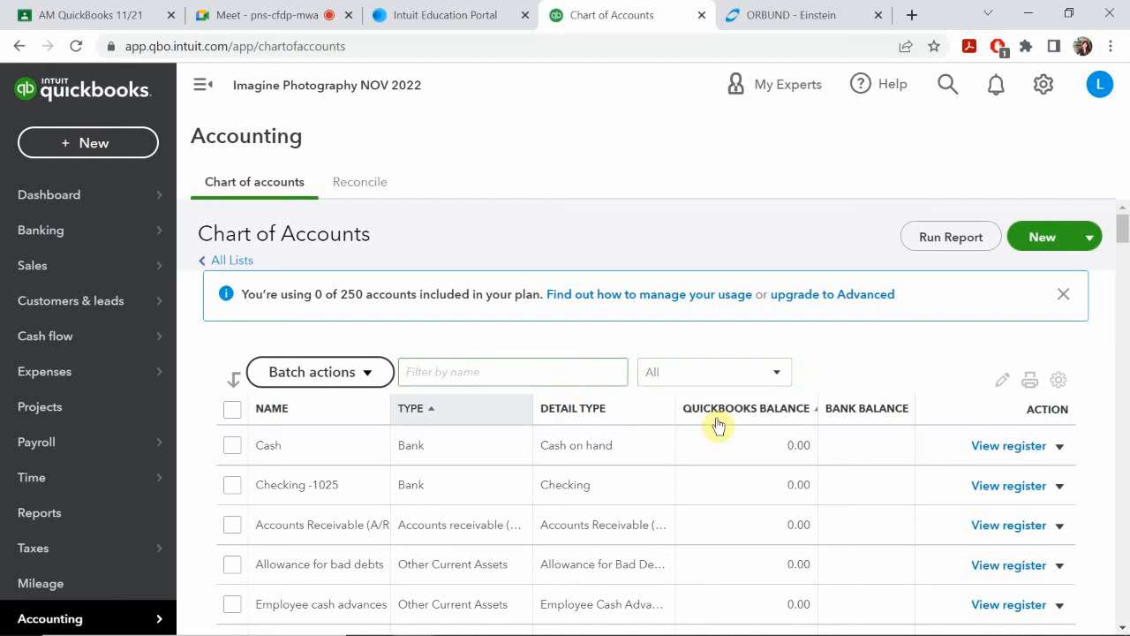
type("adver")
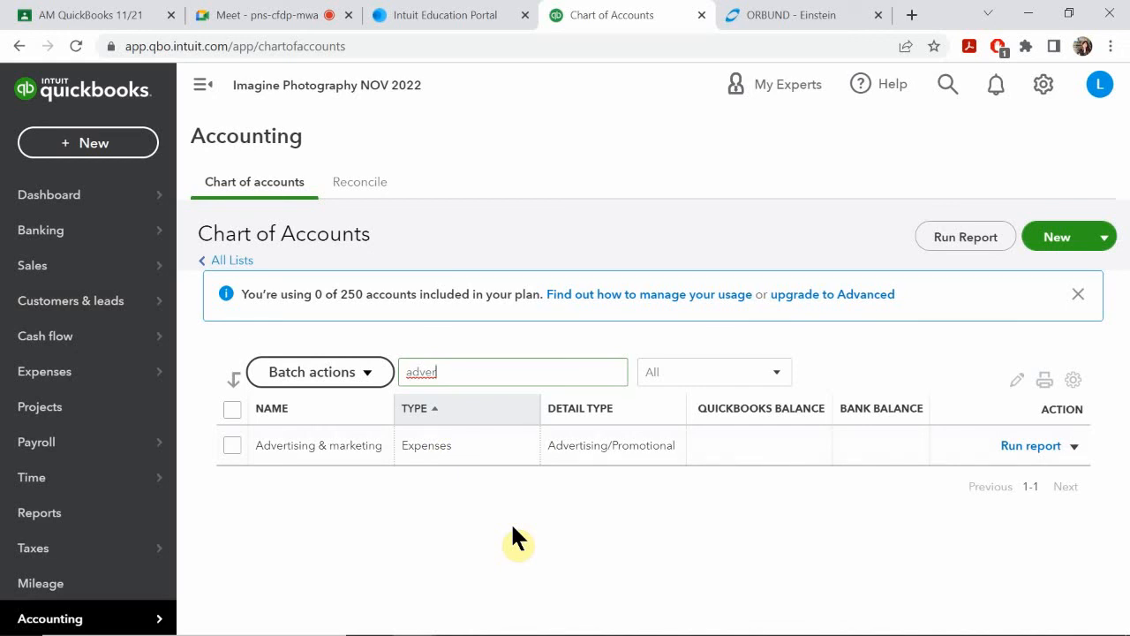
key("BackSpace")
key("BackSpace")
key("BackSpace")
key("BackSpace")
key("BackSpace")
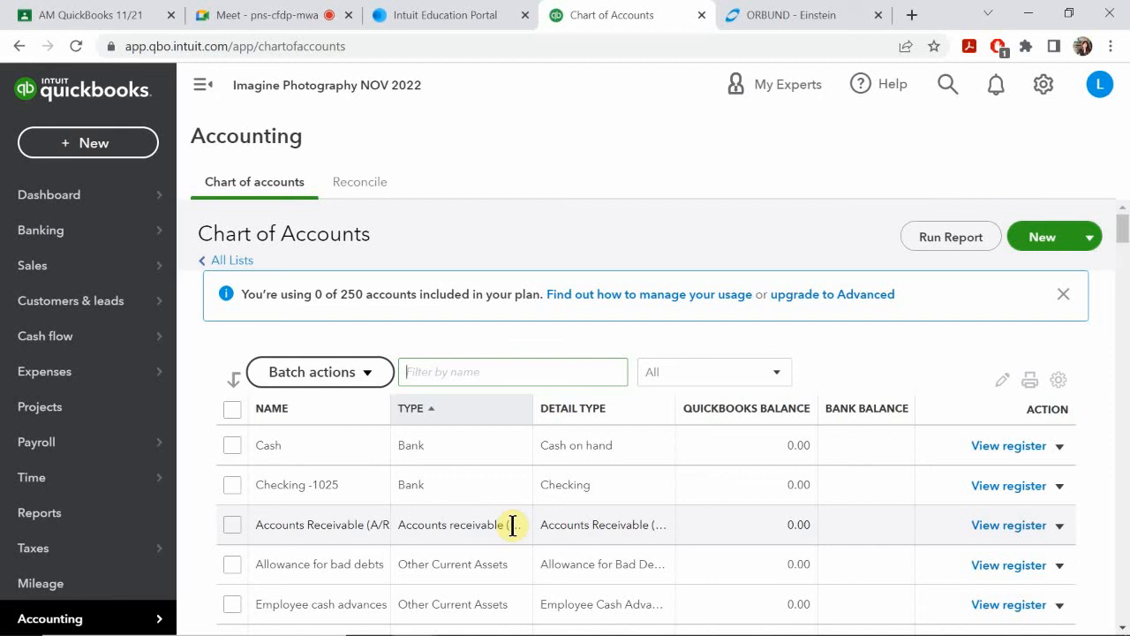
Step: Start a new Expenses account in the chart of accounts, saved under Advertising & marketing
left_click(1048, 240)
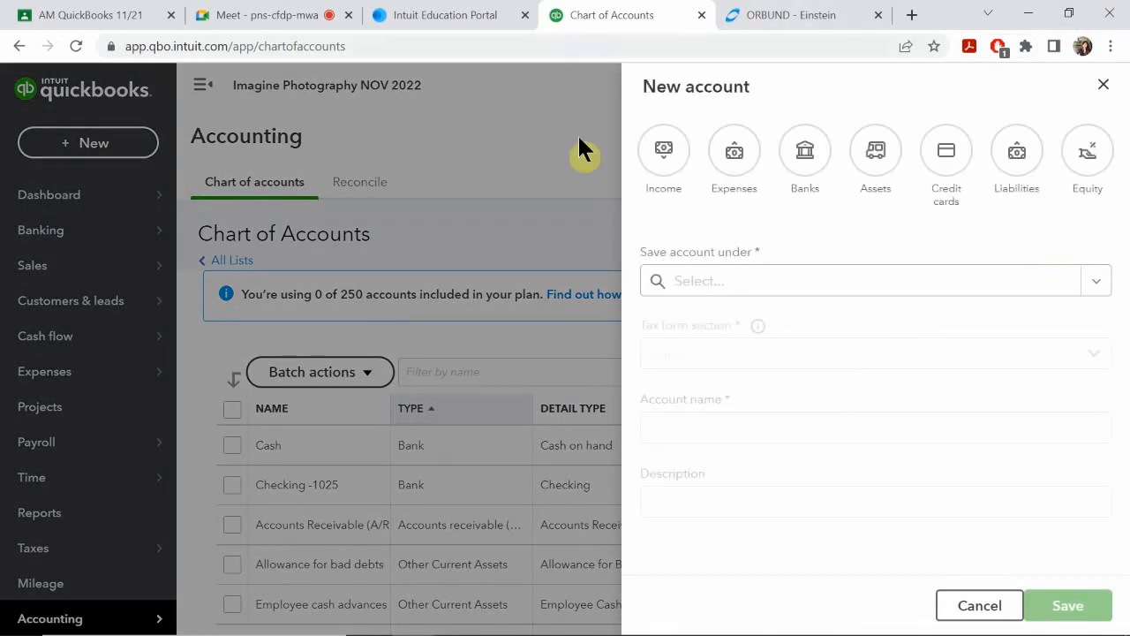
left_click(733, 194)
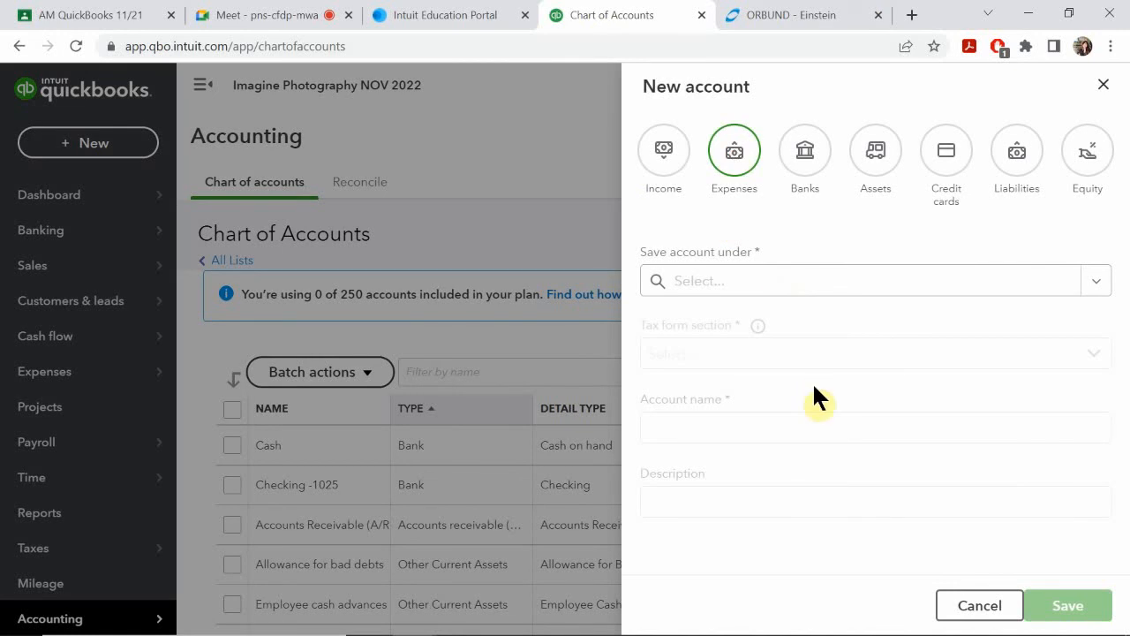
left_click(731, 372)
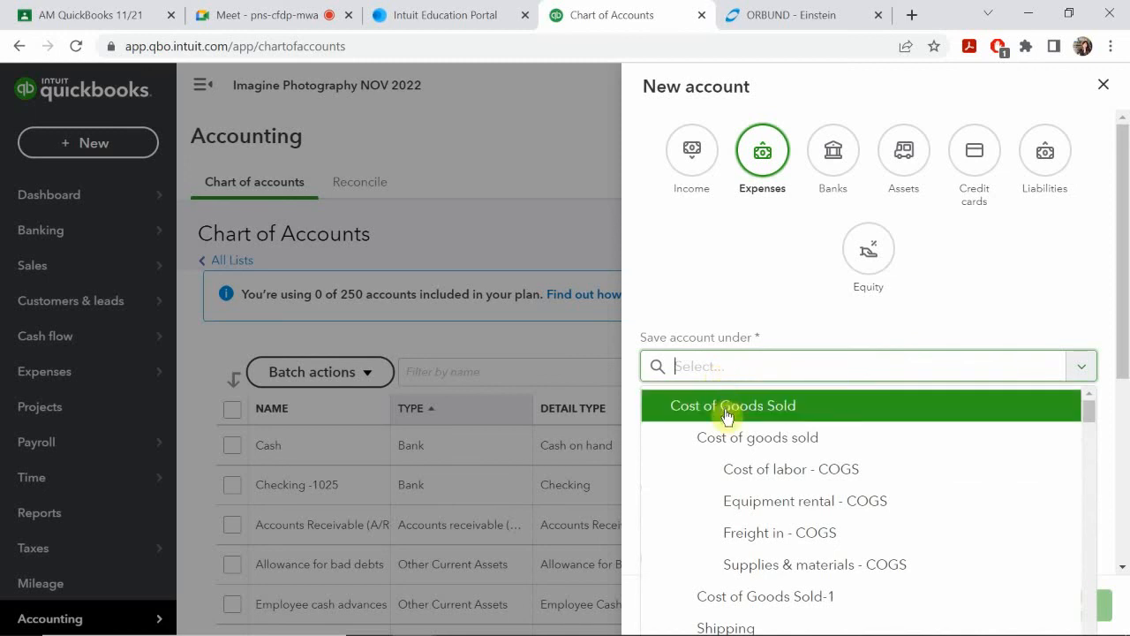
scroll(730, 418, "down", 1)
scroll(729, 417, "down", 5)
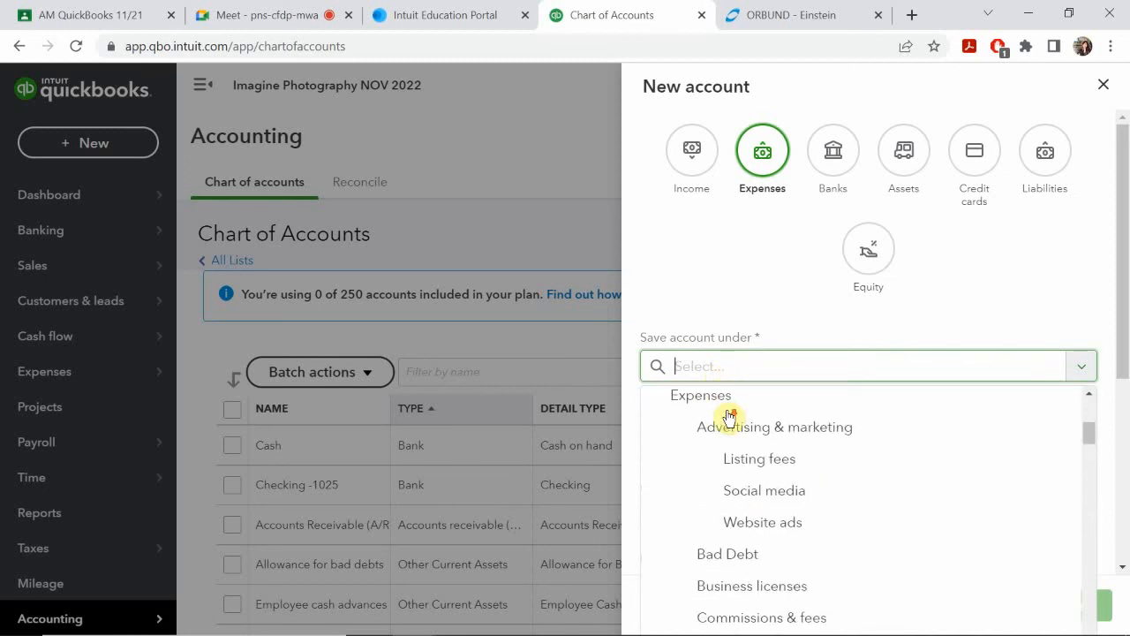
scroll(729, 418, "down", 7)
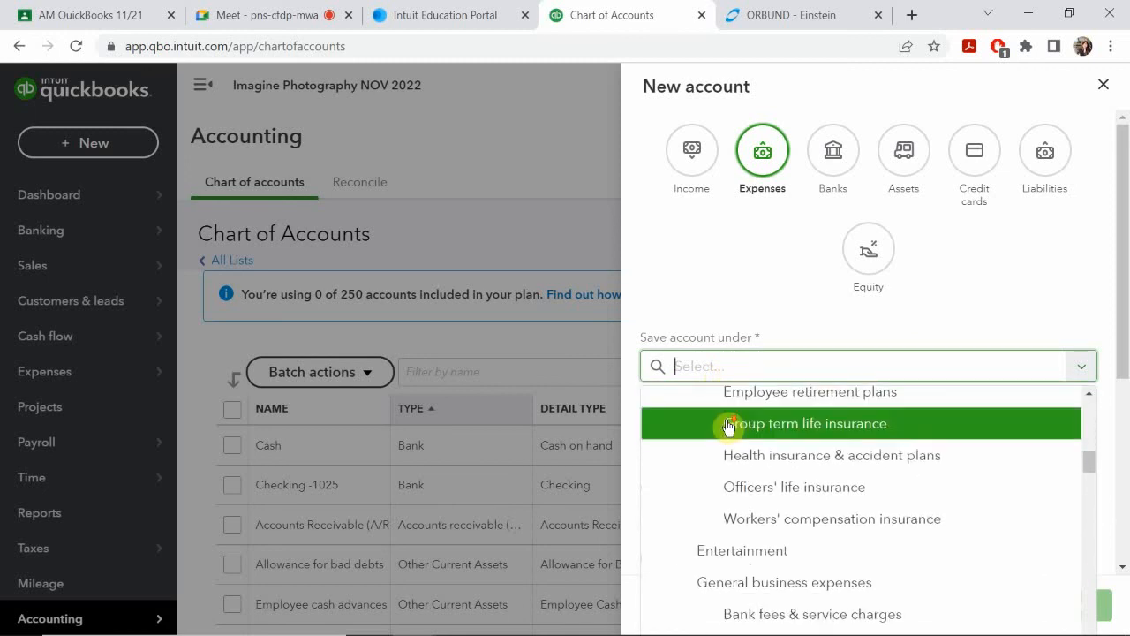
scroll(730, 428, "down", 10)
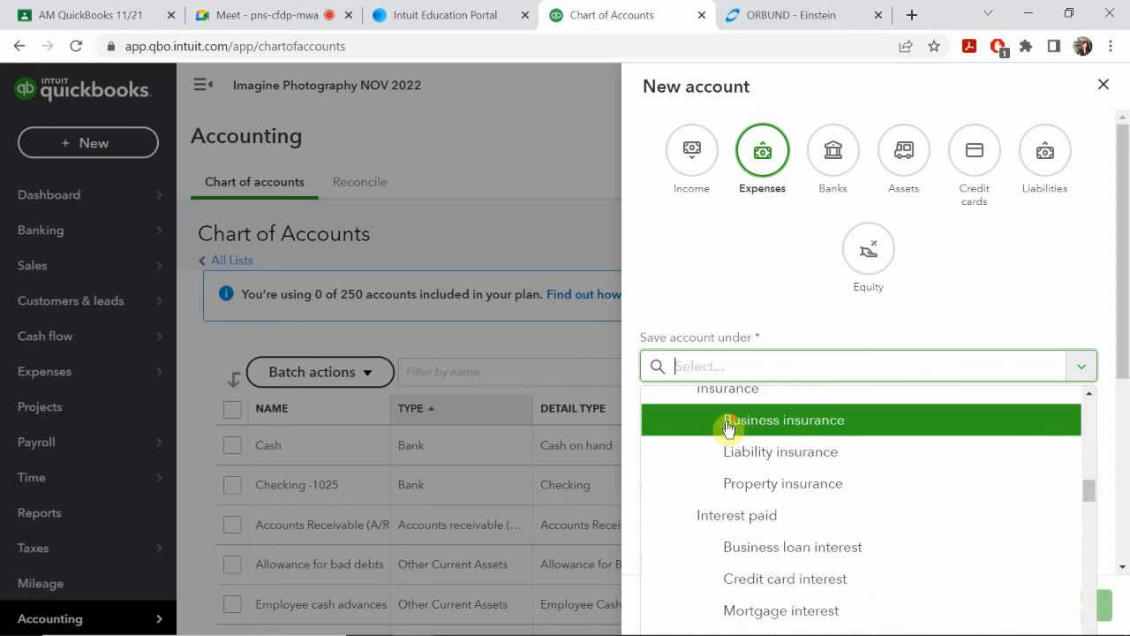
scroll(729, 428, "down", 8)
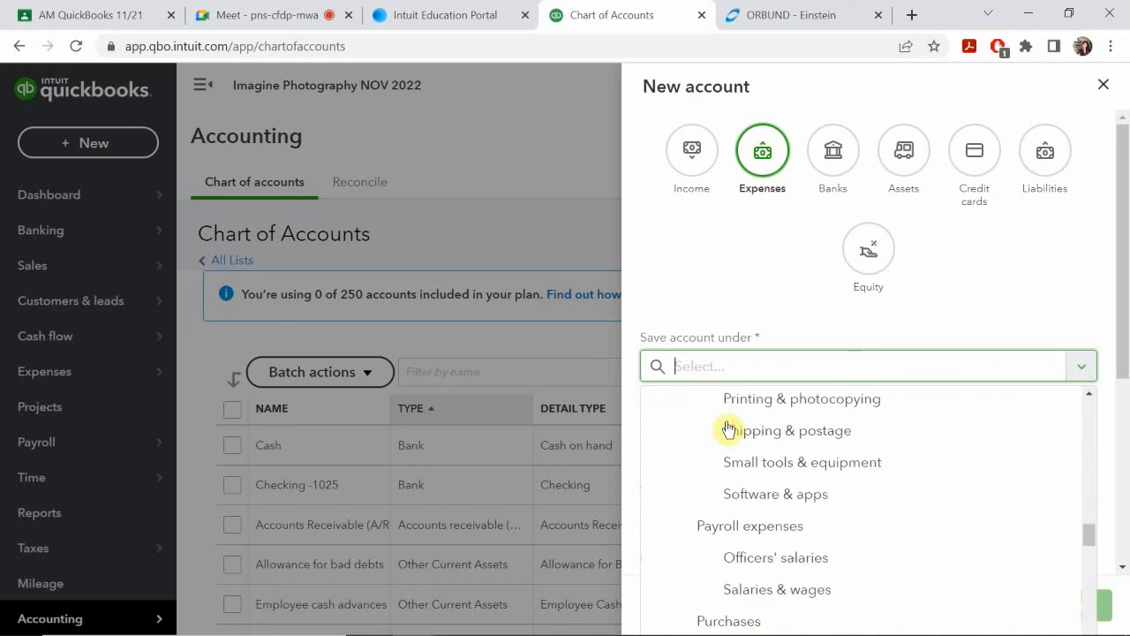
scroll(731, 429, "down", 3)
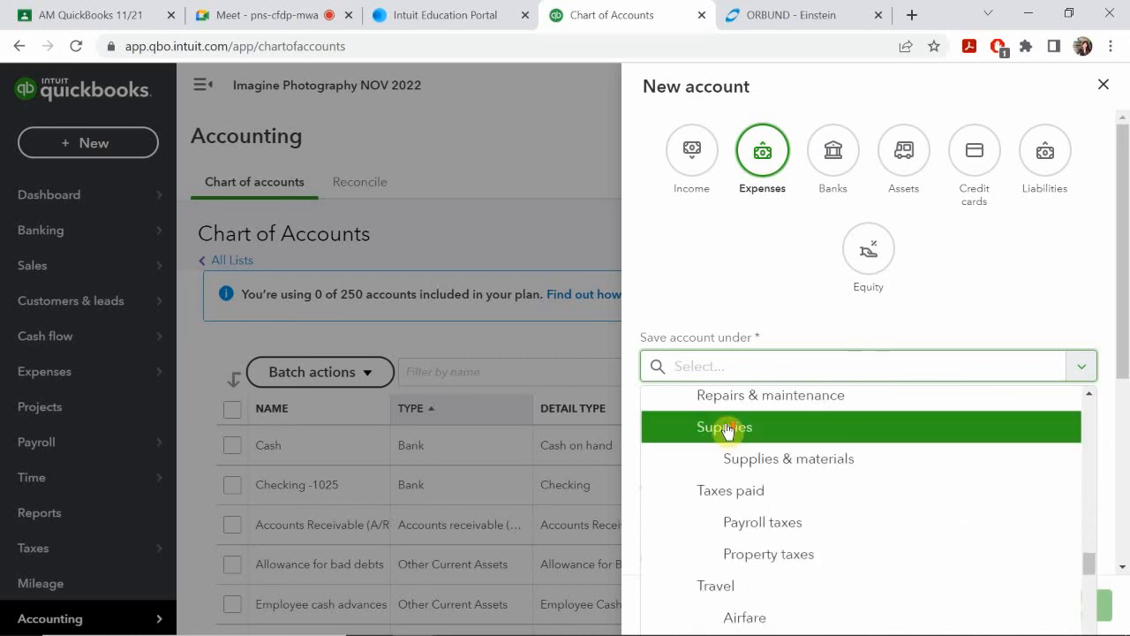
scroll(731, 423, "up", 10)
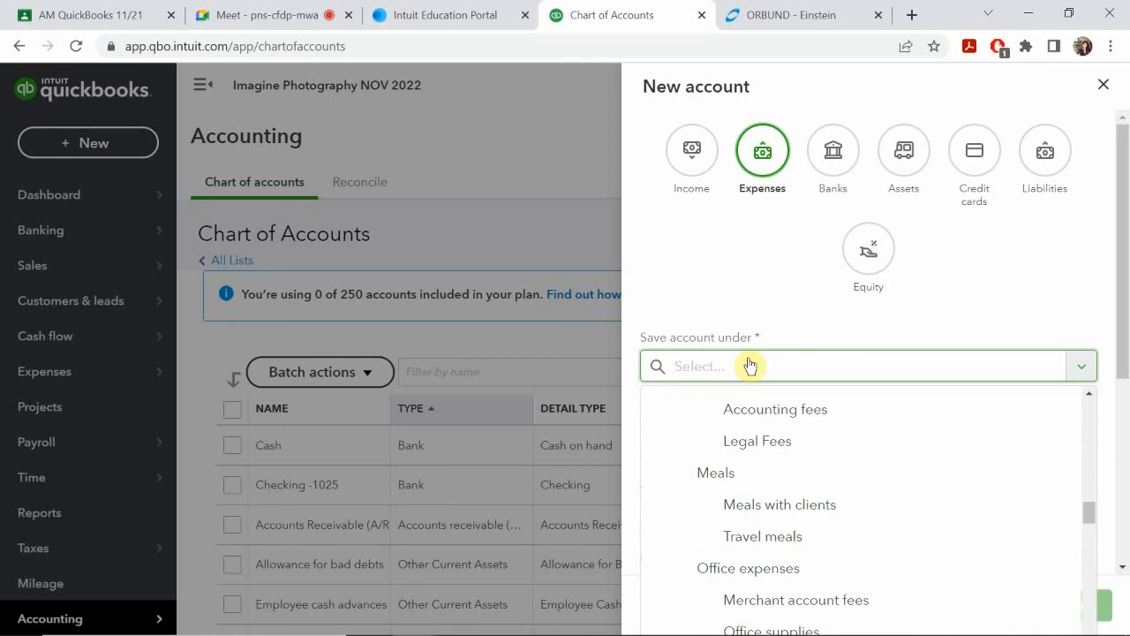
type("ad")
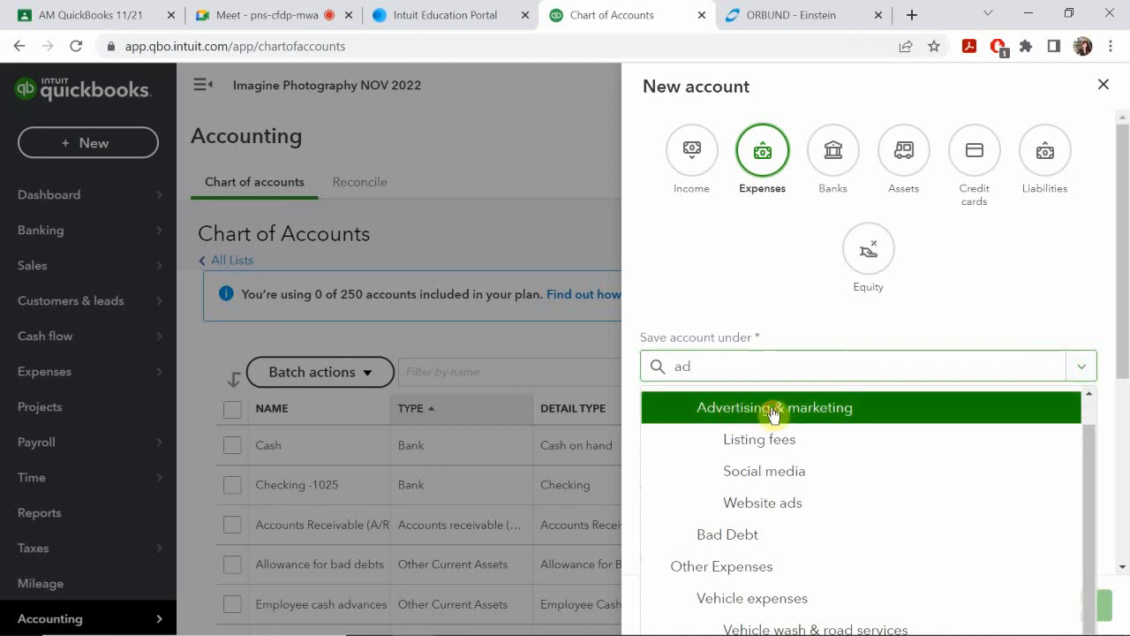
left_click(773, 409)
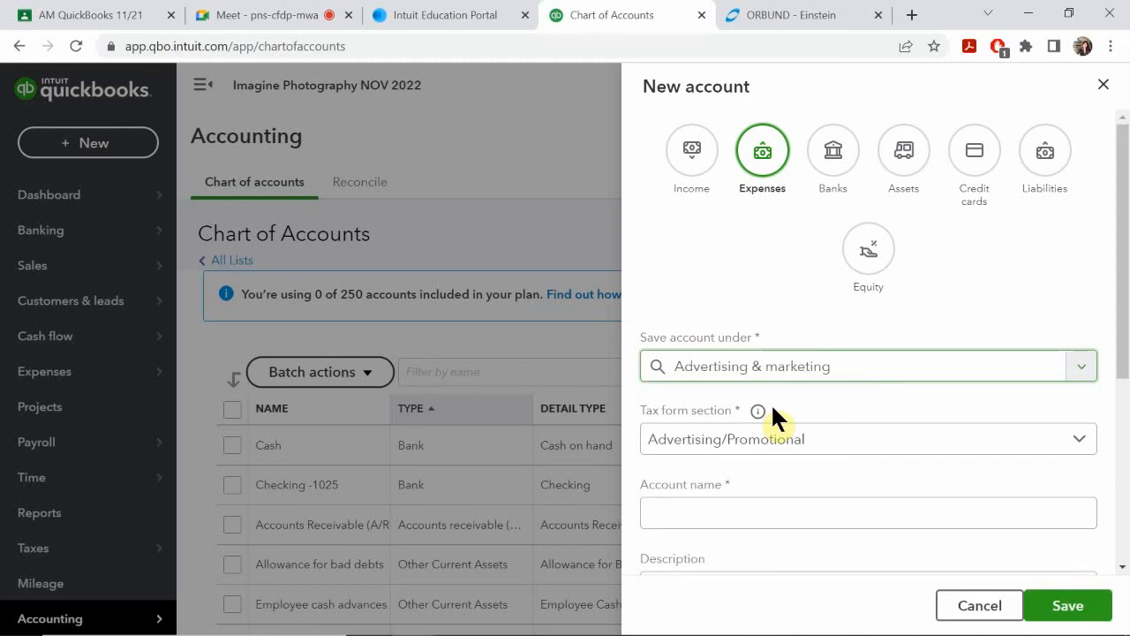
Step: Name the new account "Marketing" and save it
scroll(681, 366, "down", 1)
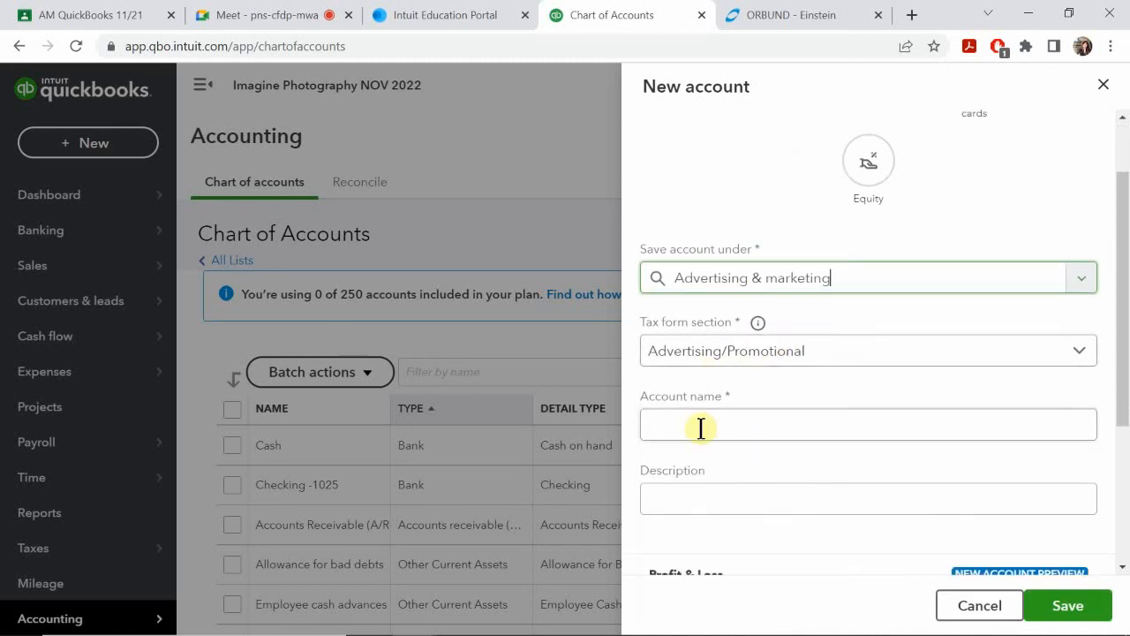
left_click(734, 430)
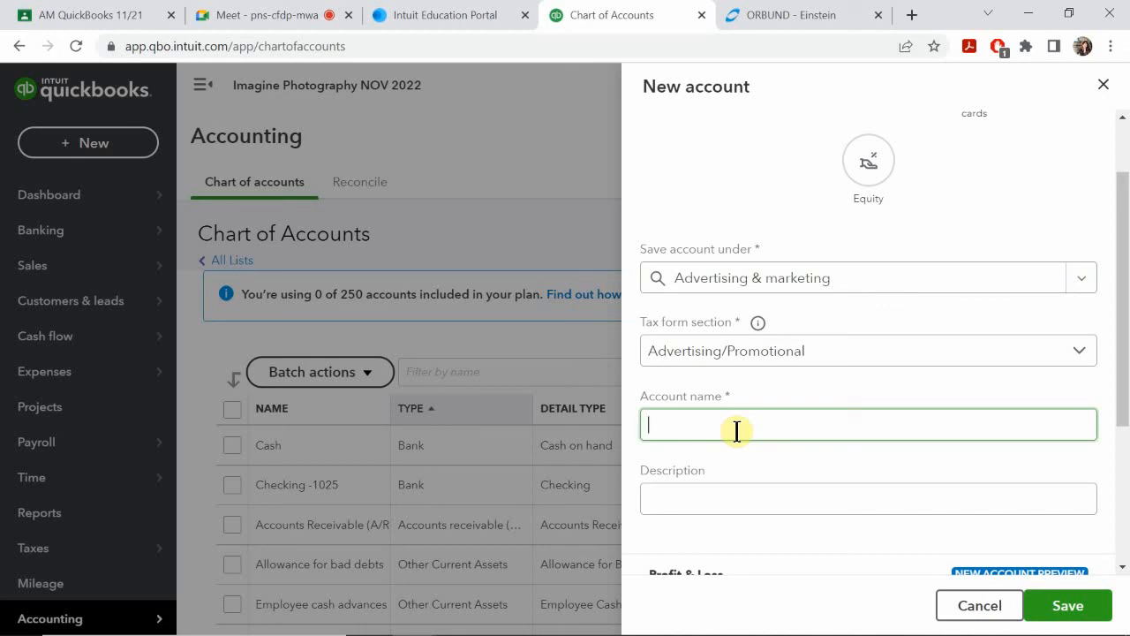
type("Marketing")
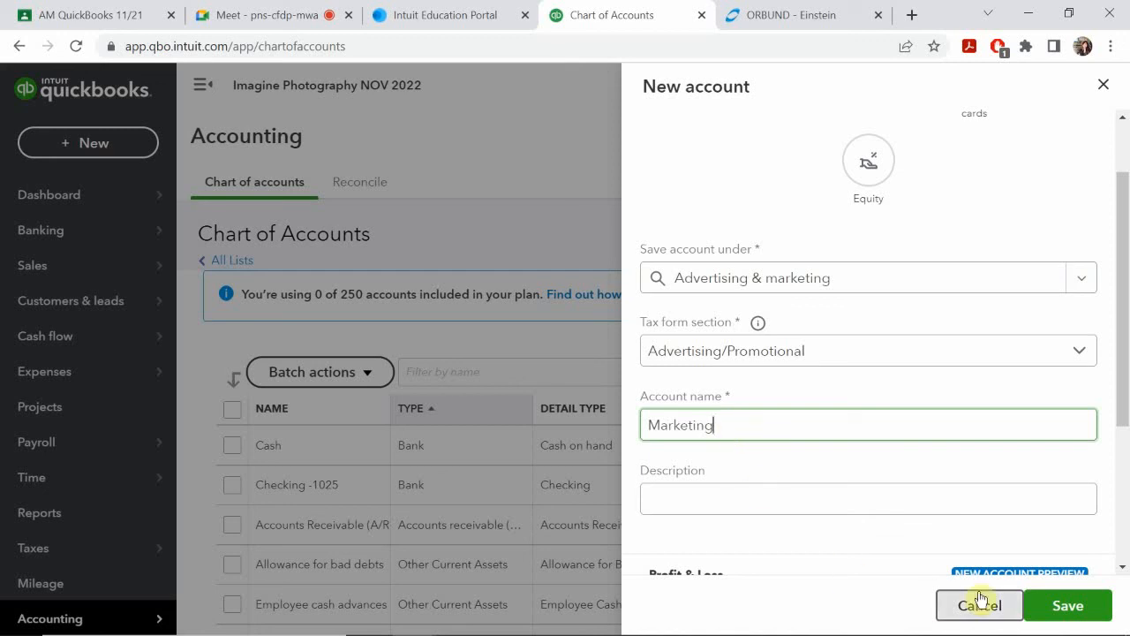
left_click(1065, 607)
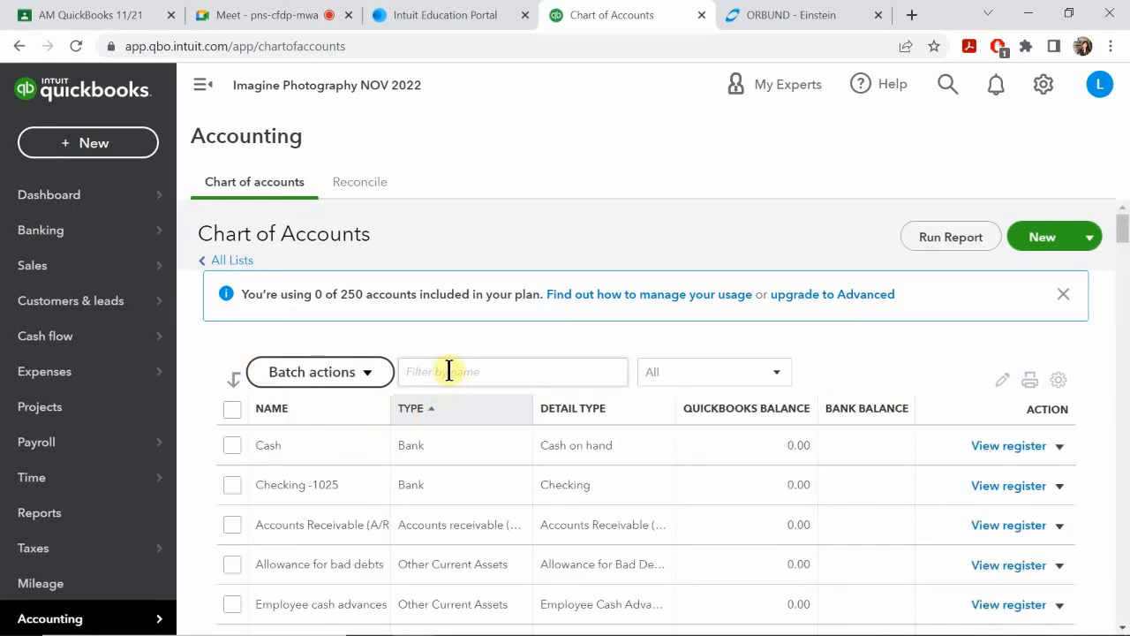
Step: Look through the chart of accounts for the Marketing sub-account under Advertising & marketing
scroll(353, 477, "down", 2)
scroll(335, 491, "down", 15)
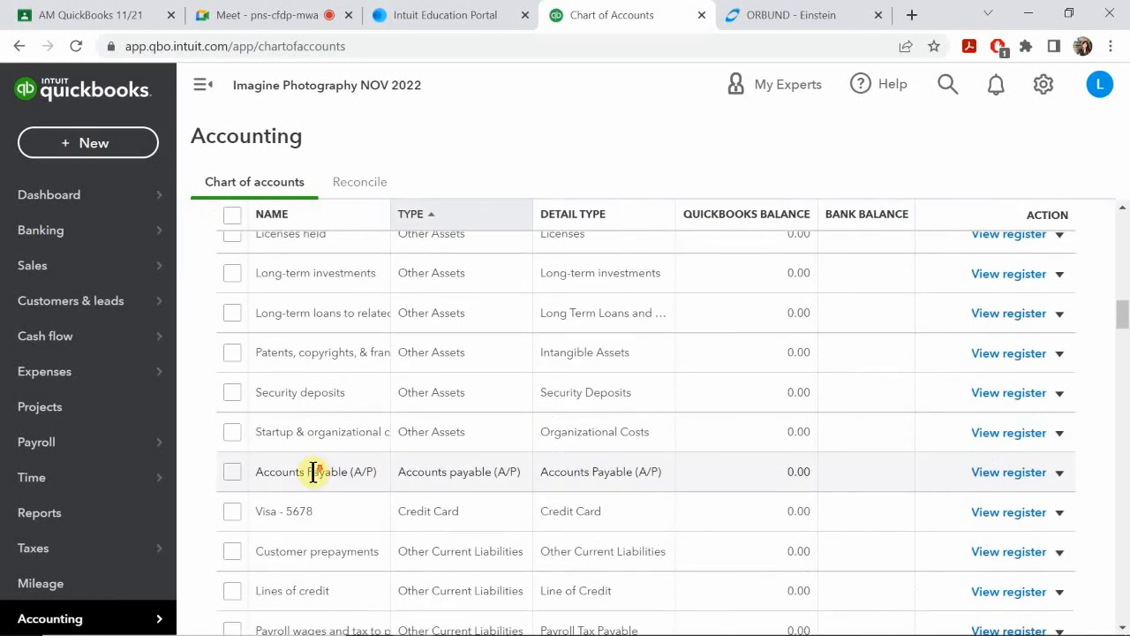
scroll(296, 459, "down", 20)
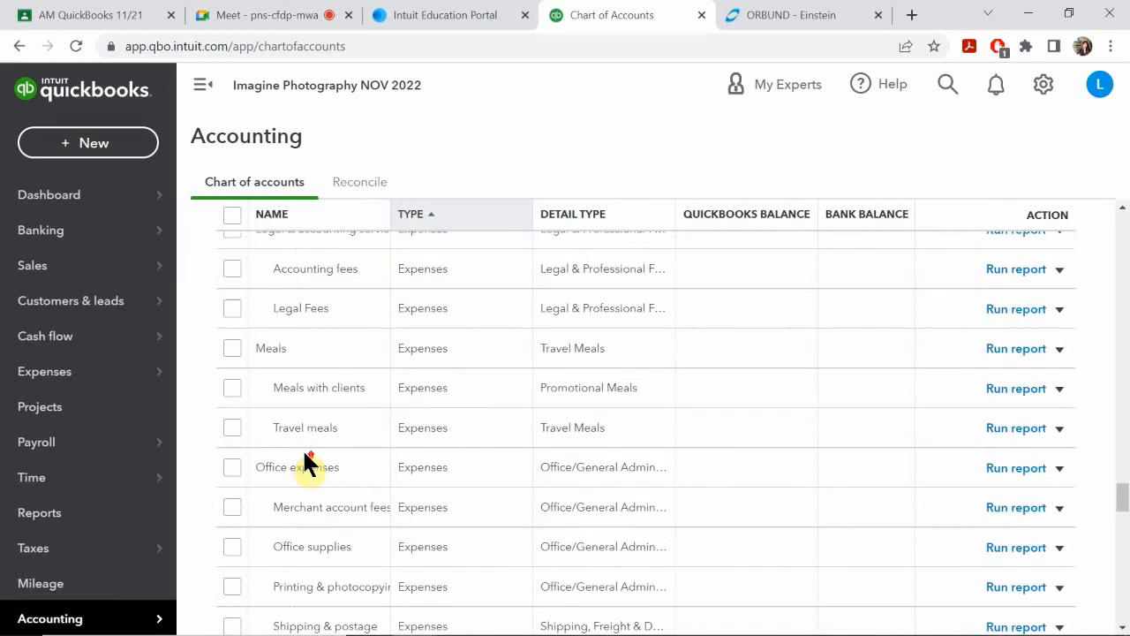
scroll(302, 448, "up", 6)
scroll(304, 453, "up", 2)
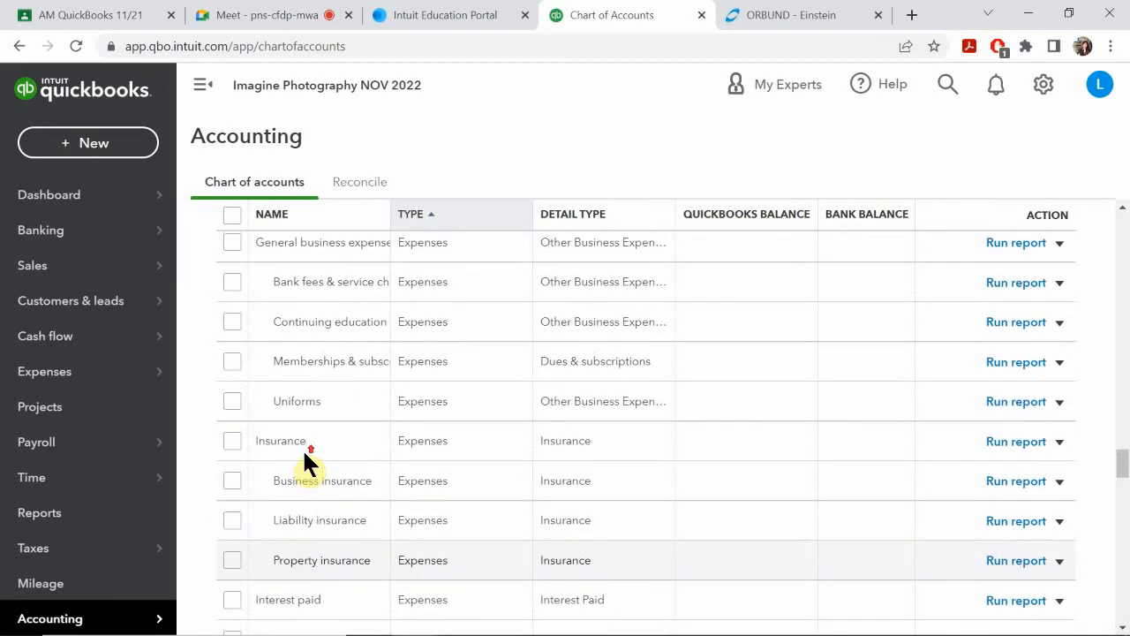
scroll(299, 456, "up", 4)
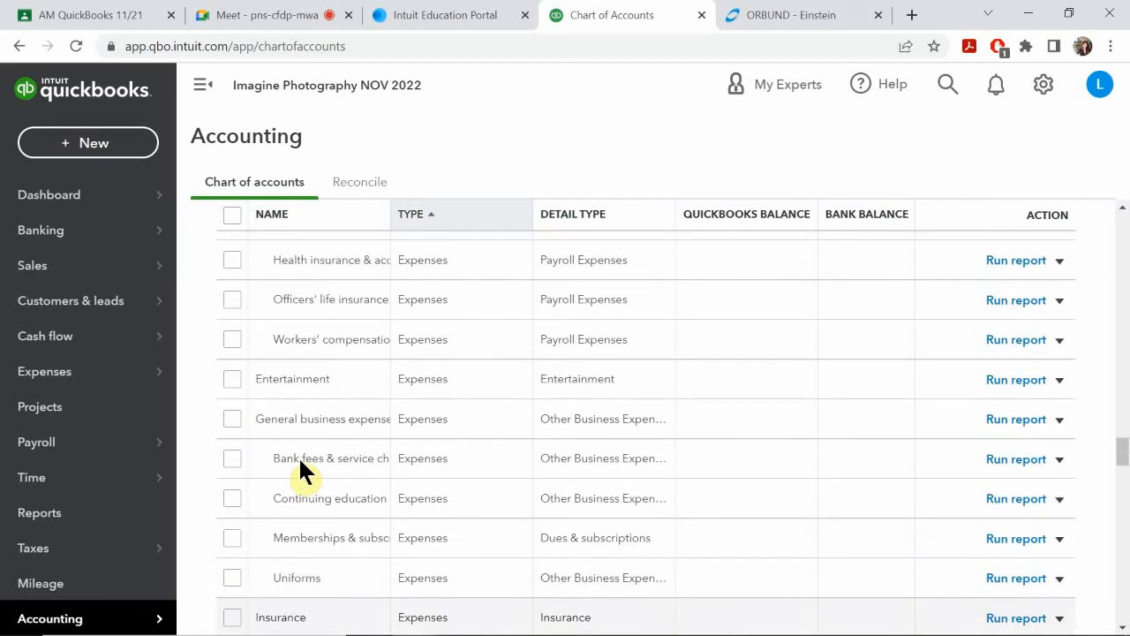
scroll(300, 459, "up", 3)
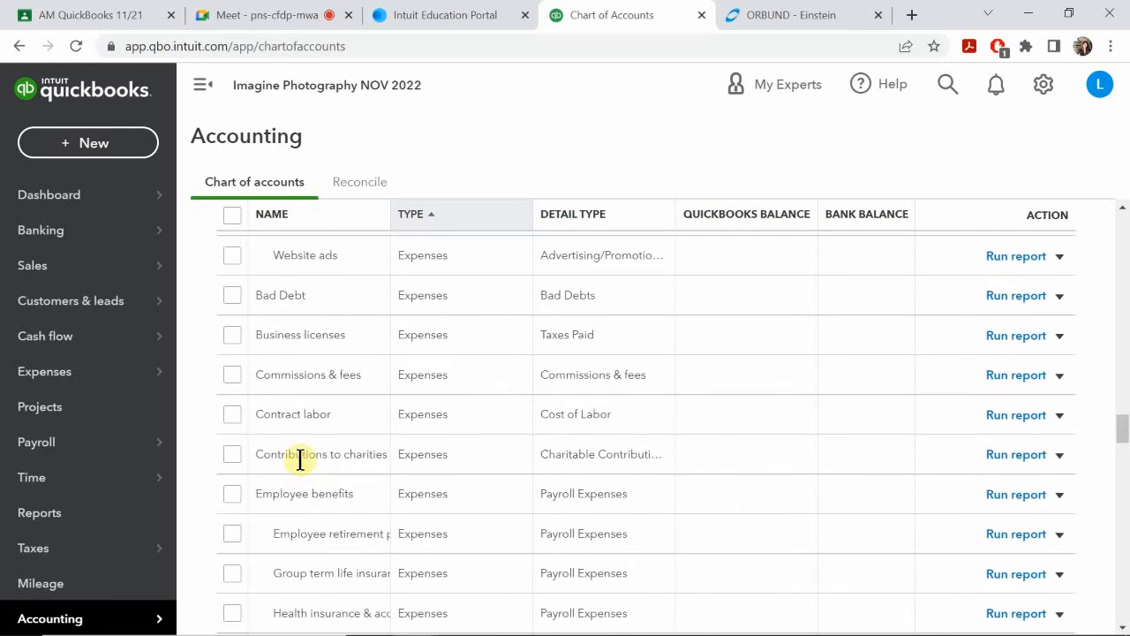
scroll(300, 459, "up", 2)
scroll(300, 459, "up", 1)
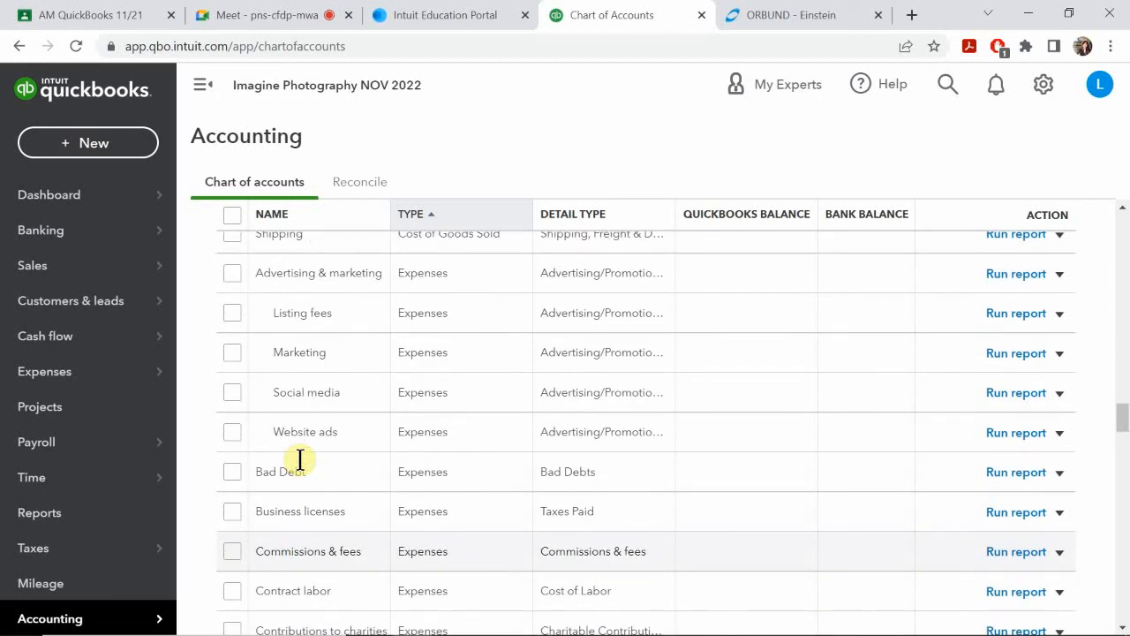
scroll(300, 459, "up", 1)
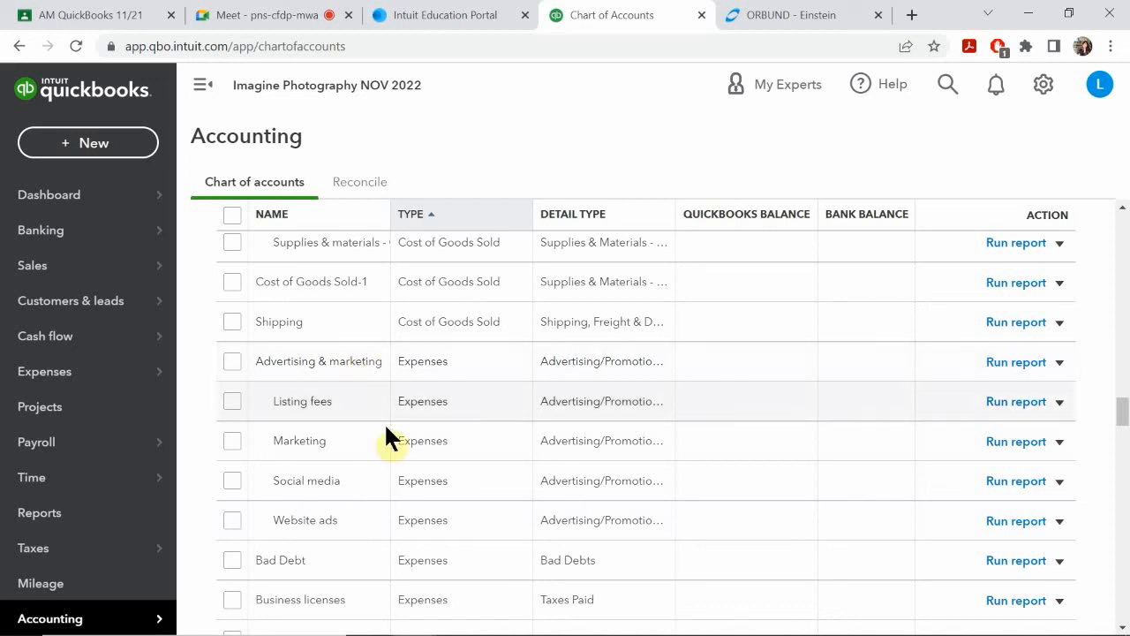
Step: Switch to the PowerPoint slide show and review the Sub Accounts and Edit Accounts slides
mouse_move(624, 631)
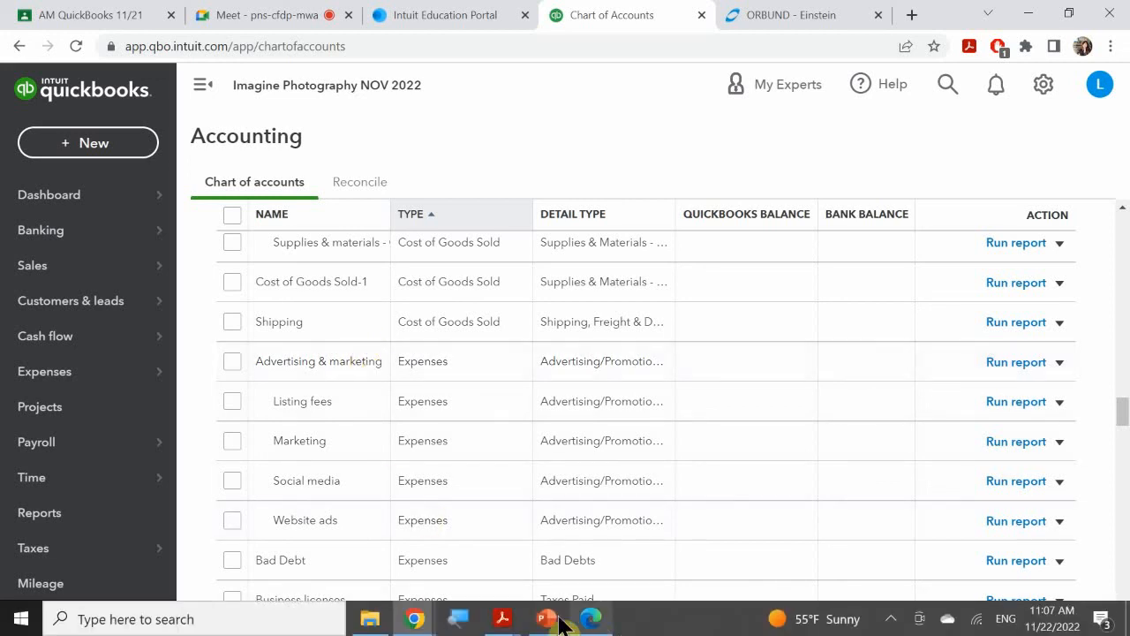
mouse_move(547, 618)
left_click(593, 534)
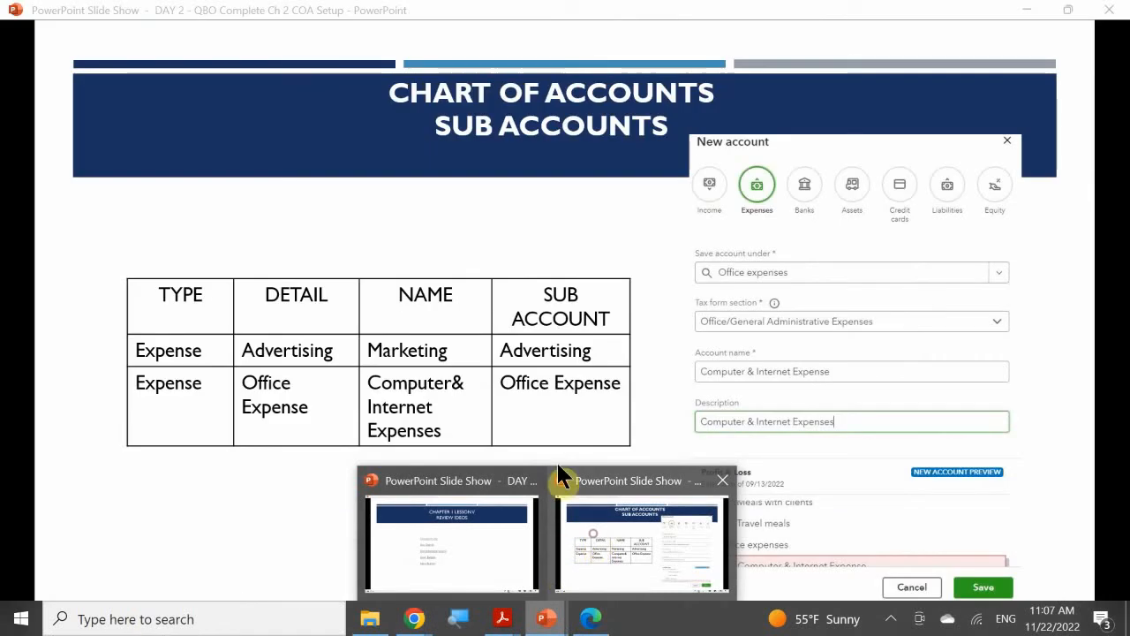
left_click(505, 379)
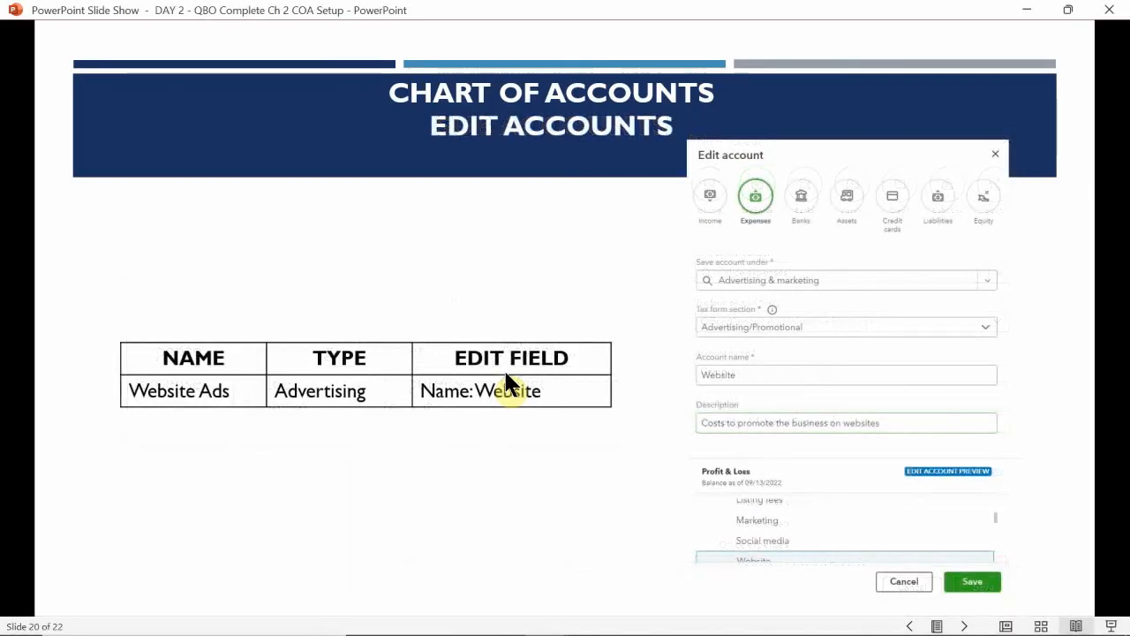
key("Left")
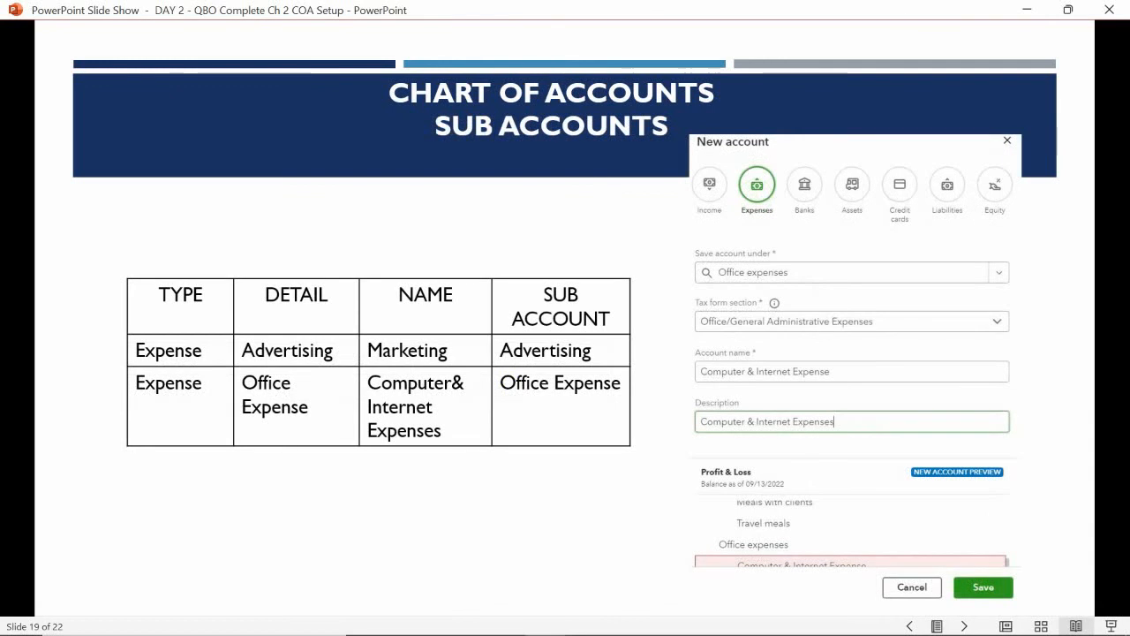
key("Right")
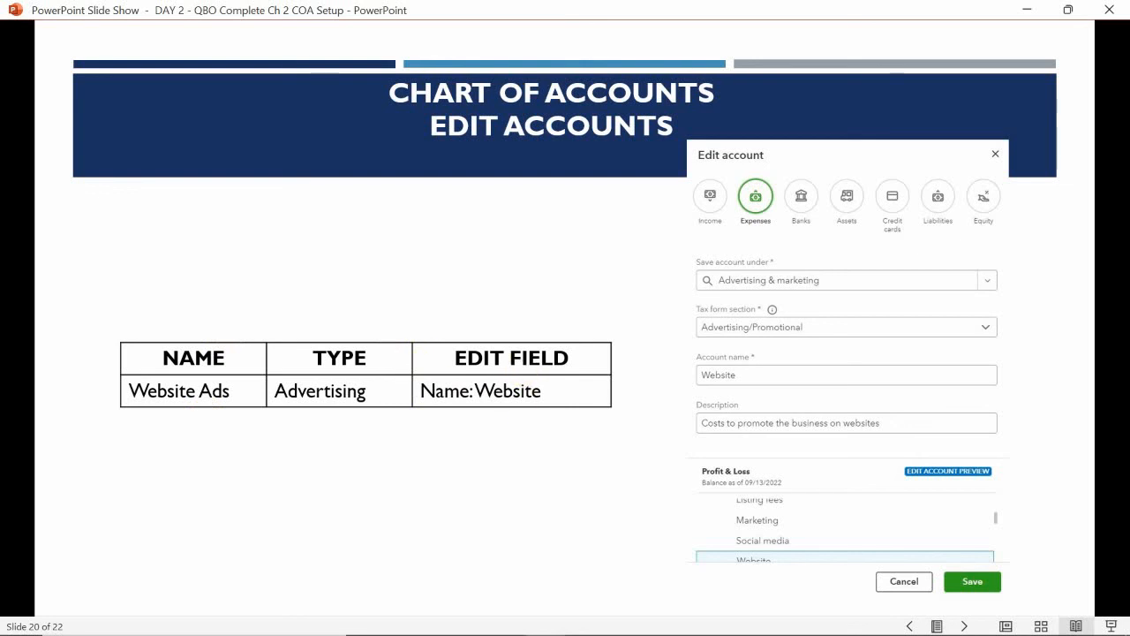
Step: Switch to QuickBooks Online in Chrome and open the Website ads account under Advertising & marketing for editing
mouse_move(548, 604)
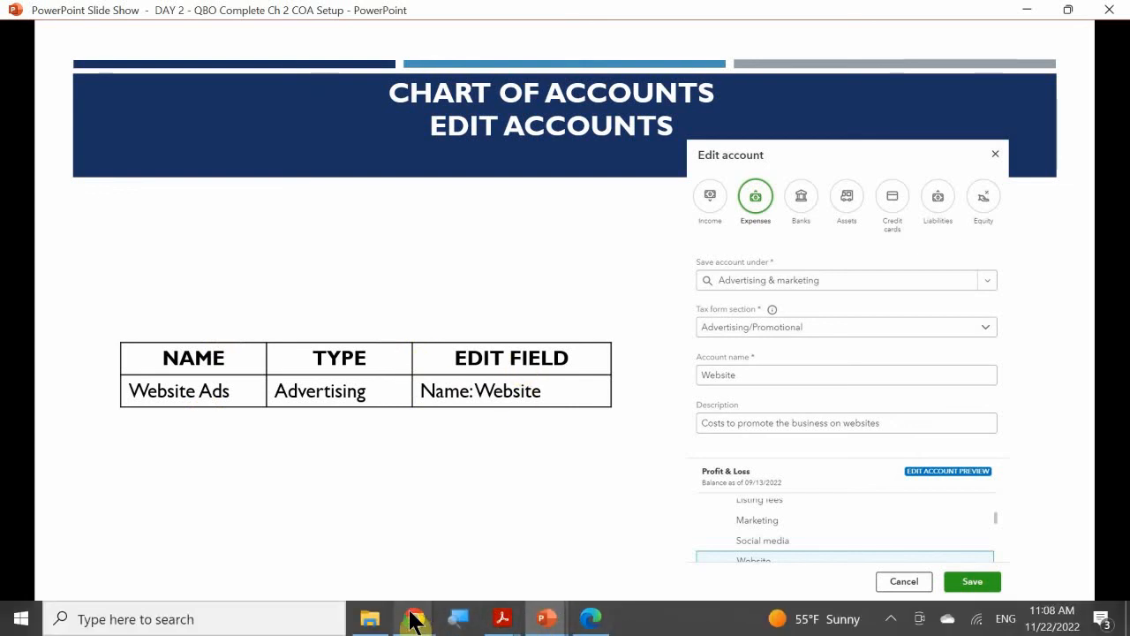
mouse_move(422, 620)
left_click(377, 542)
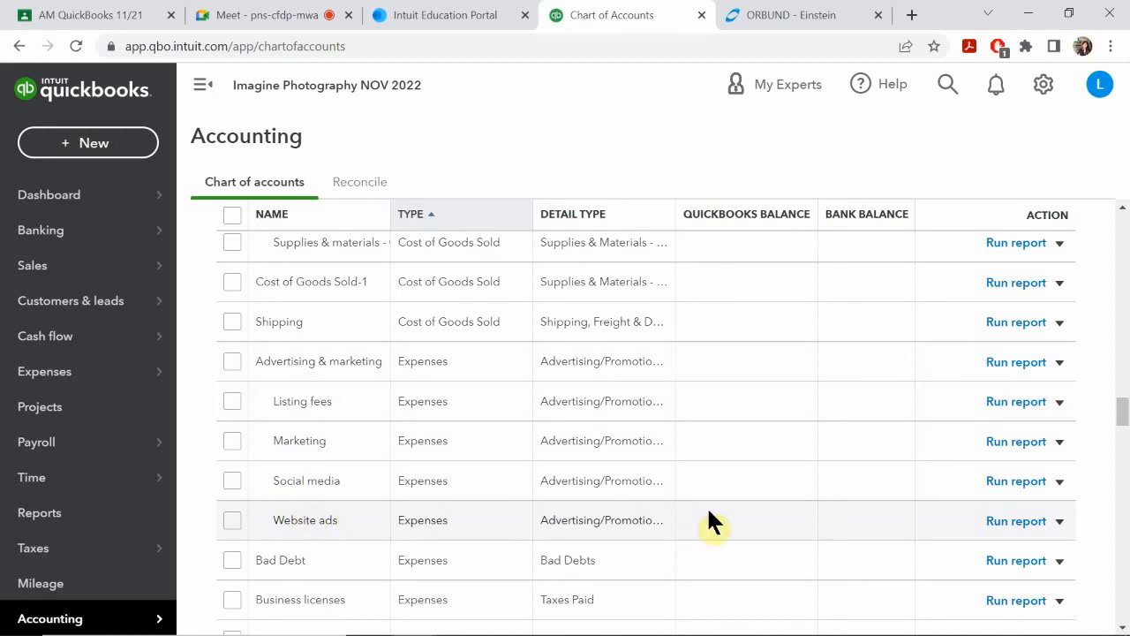
left_click(1060, 525)
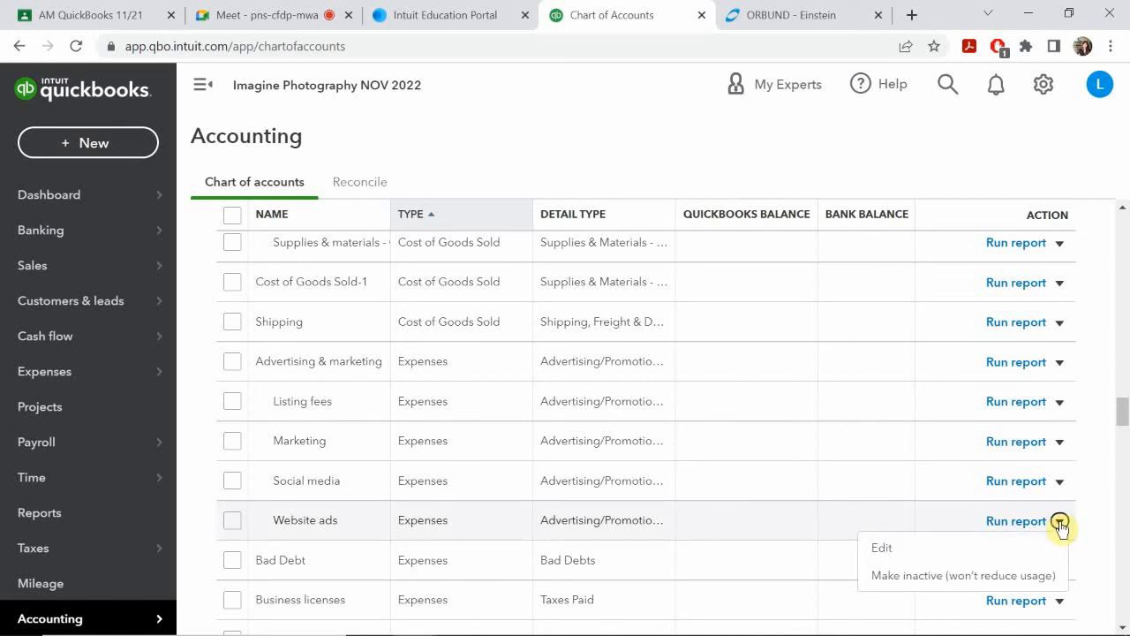
left_click(885, 549)
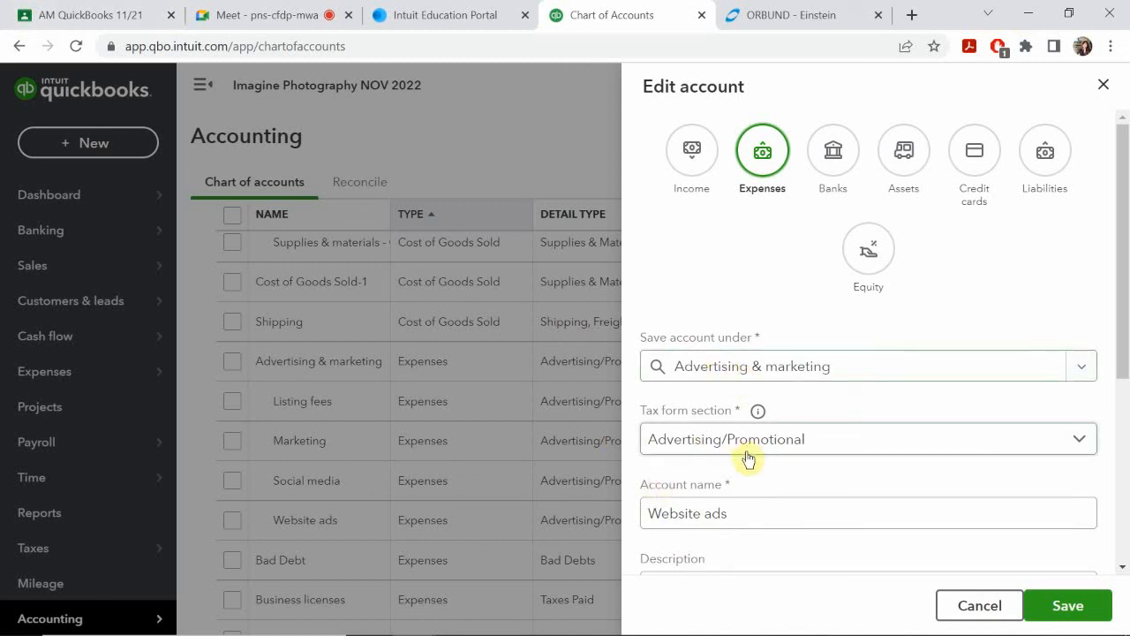
Step: Rename the Website ads account as "Website" and save the change
scroll(747, 459, "down", 1)
scroll(750, 455, "down", 1)
scroll(777, 396, "up", 1)
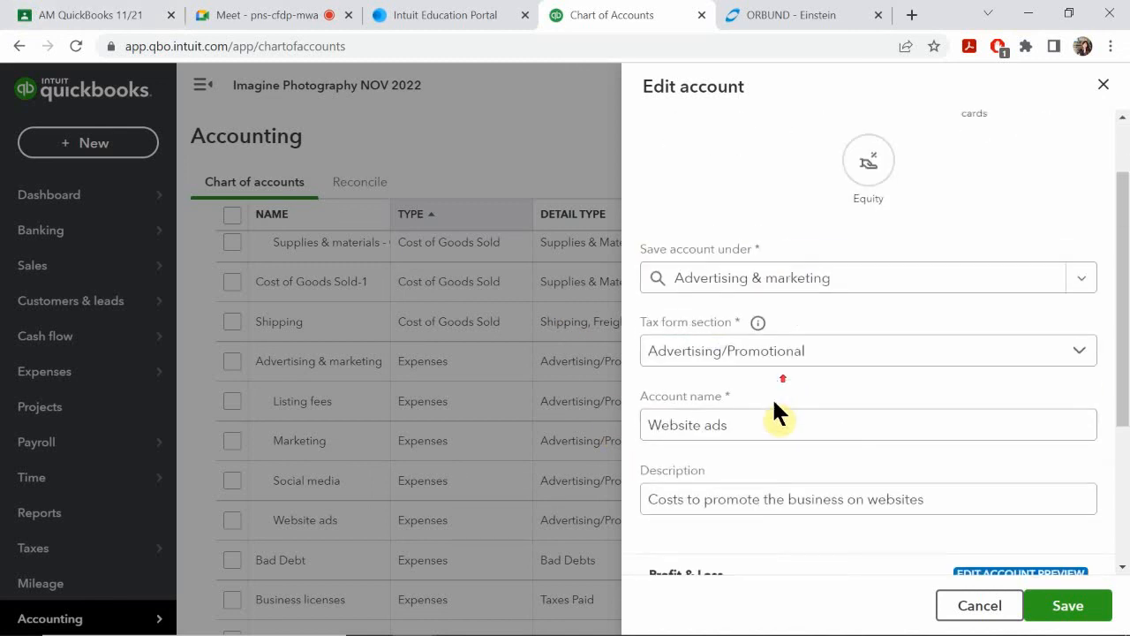
left_click(772, 428)
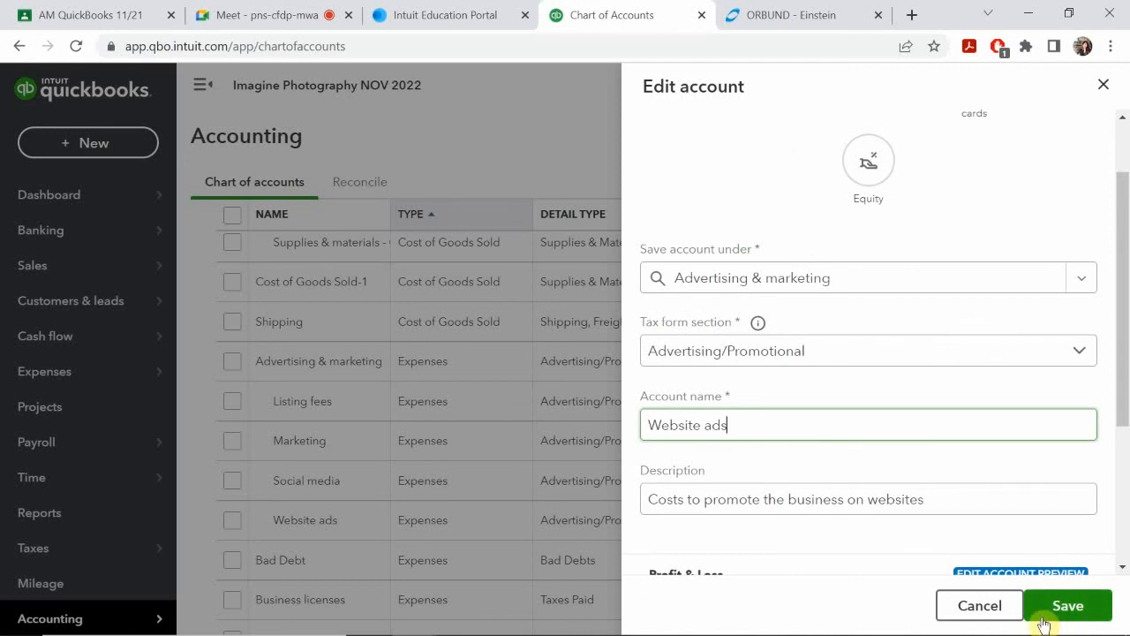
key("BackSpace")
key("BackSpace")
key("BackSpace")
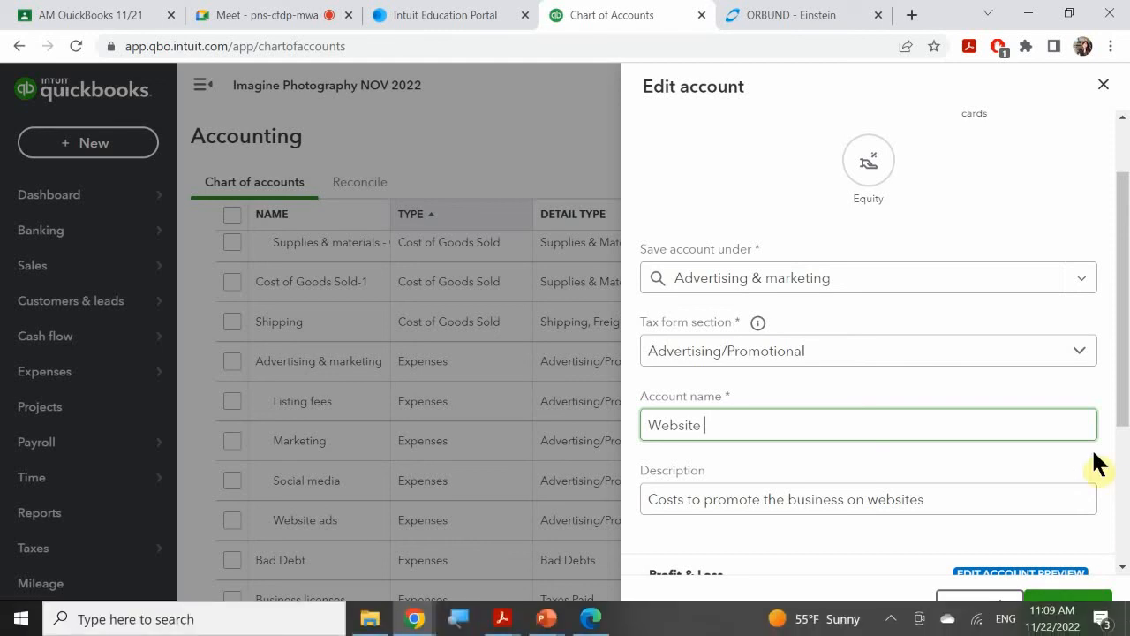
left_click(1064, 607)
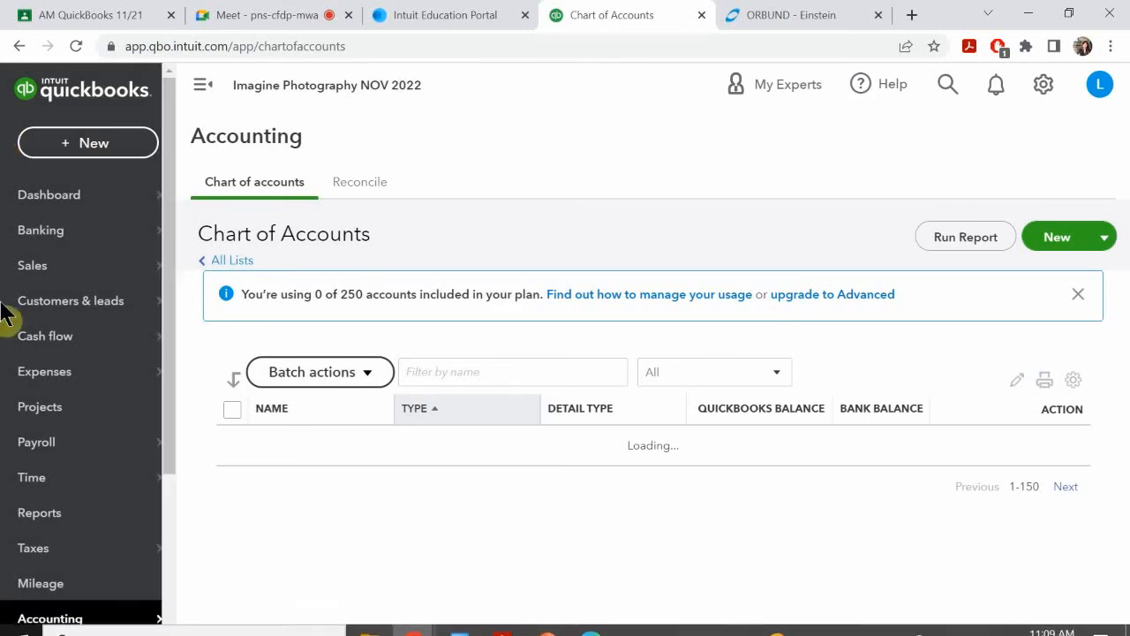
Step: Look through the chart of accounts for the renamed Website sub-account and the other Expenses accounts with their sub-accounts
left_click(152, 583)
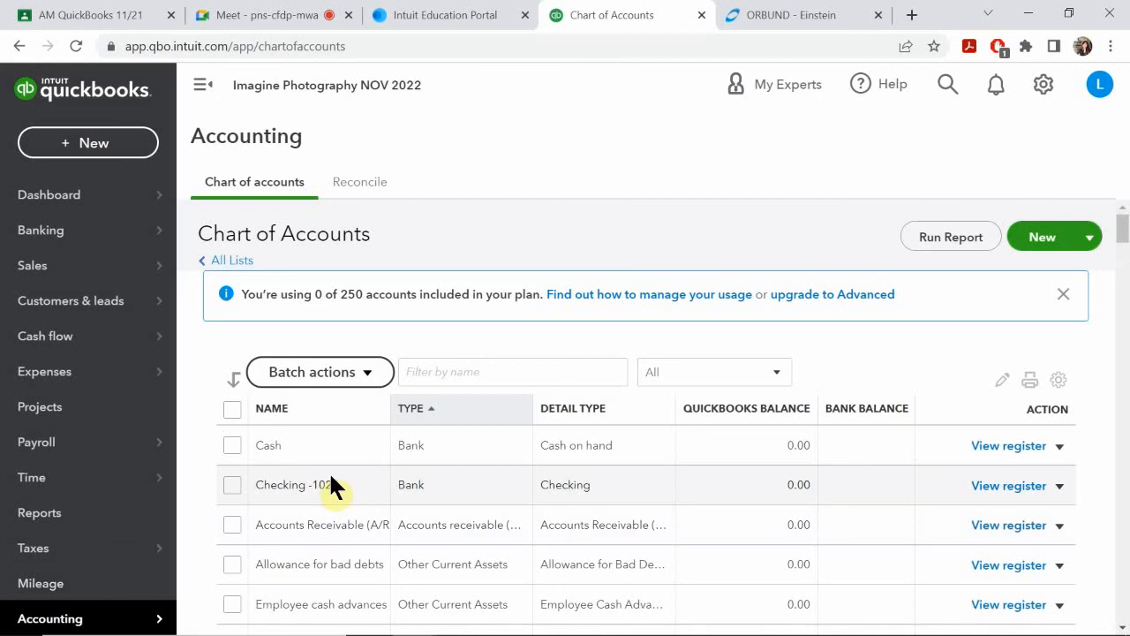
scroll(356, 489, "down", 15)
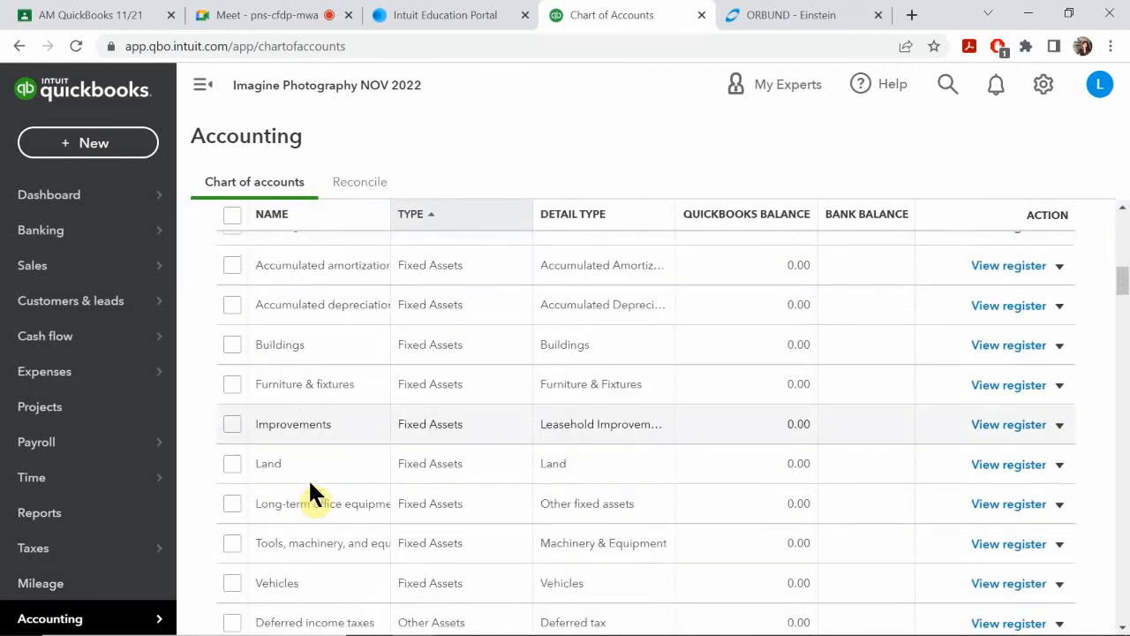
scroll(307, 481, "down", 6)
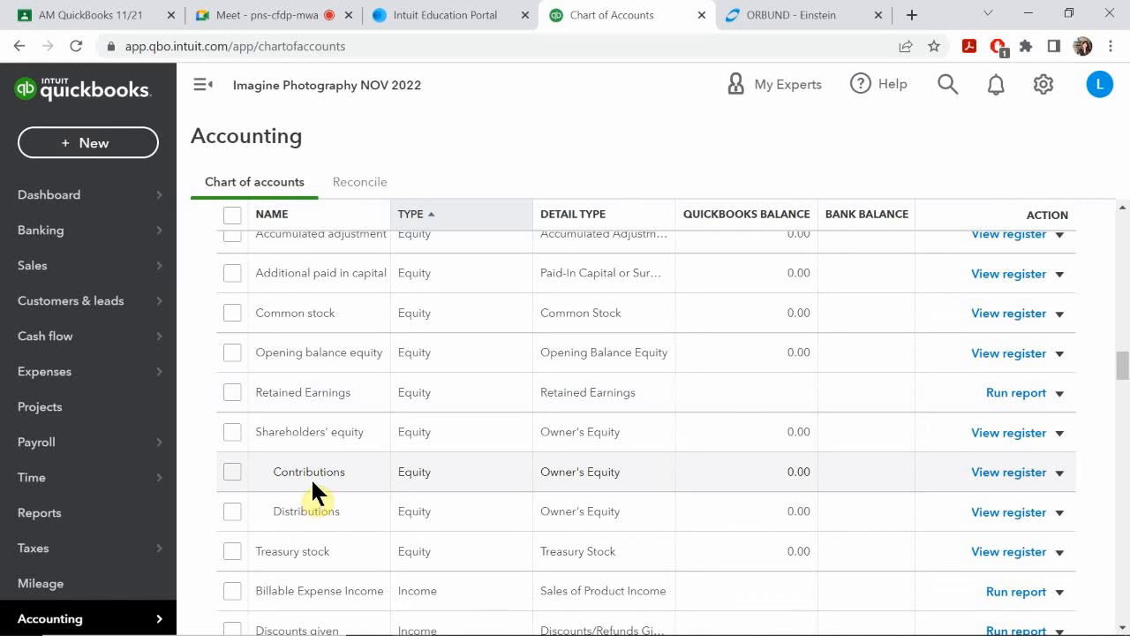
scroll(311, 477, "down", 1)
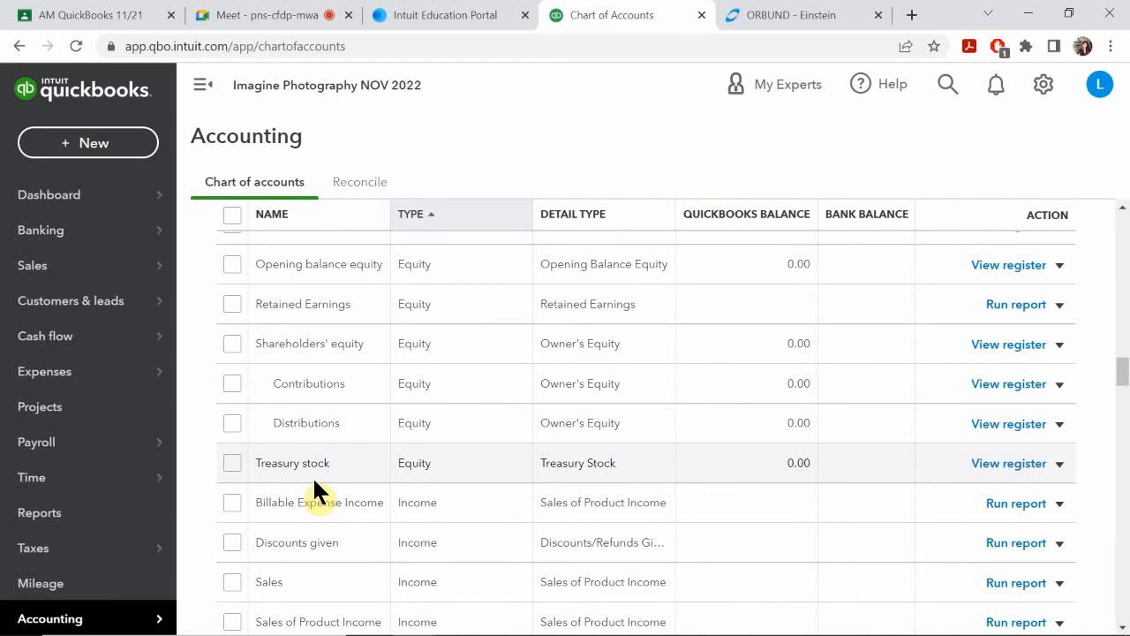
scroll(315, 484, "down", 5)
scroll(316, 484, "up", 2)
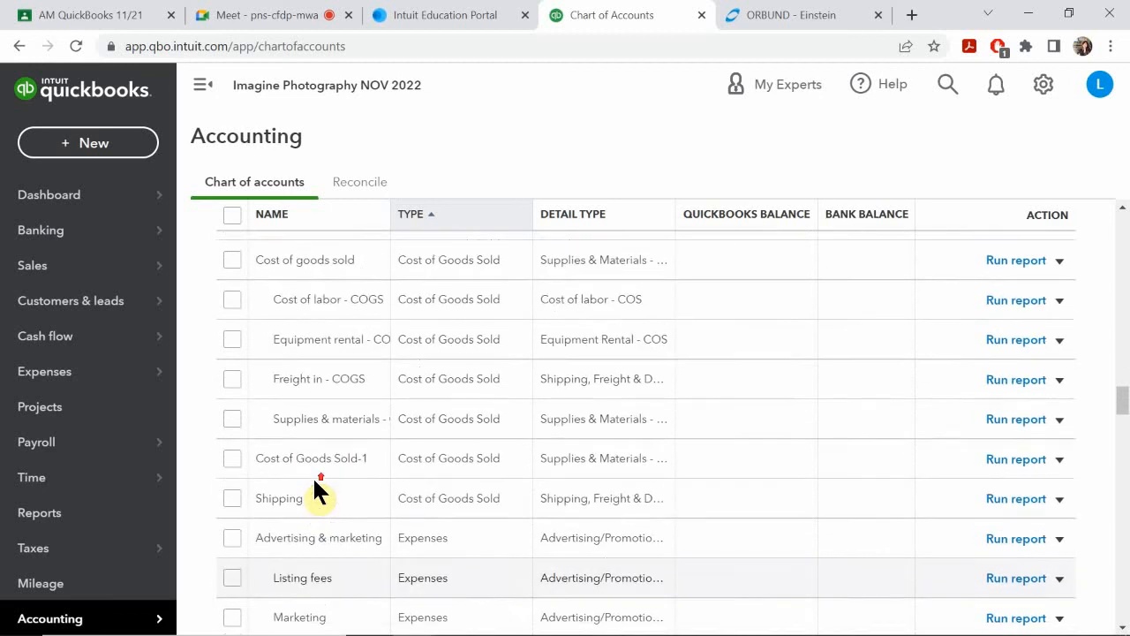
scroll(315, 484, "down", 5)
scroll(315, 483, "down", 6)
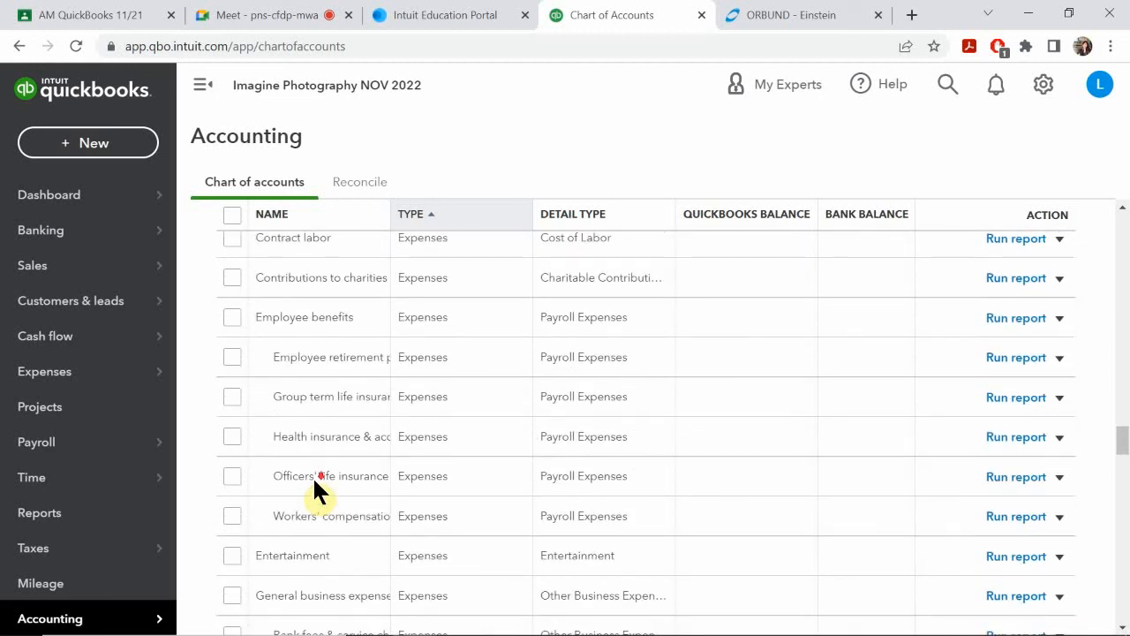
scroll(316, 483, "up", 2)
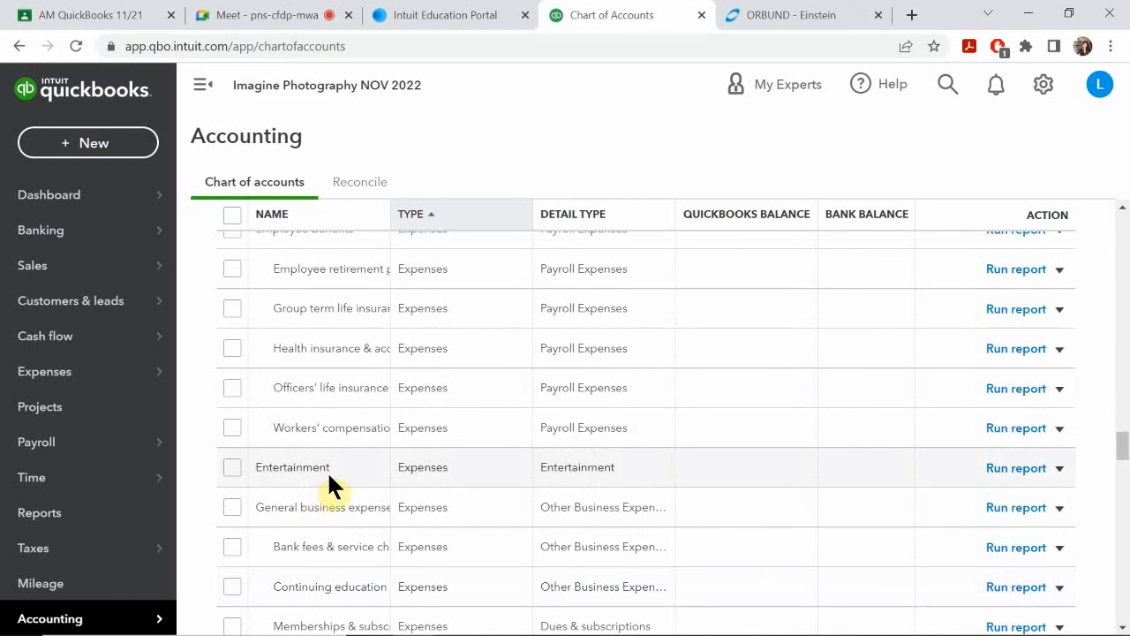
scroll(328, 479, "up", 1)
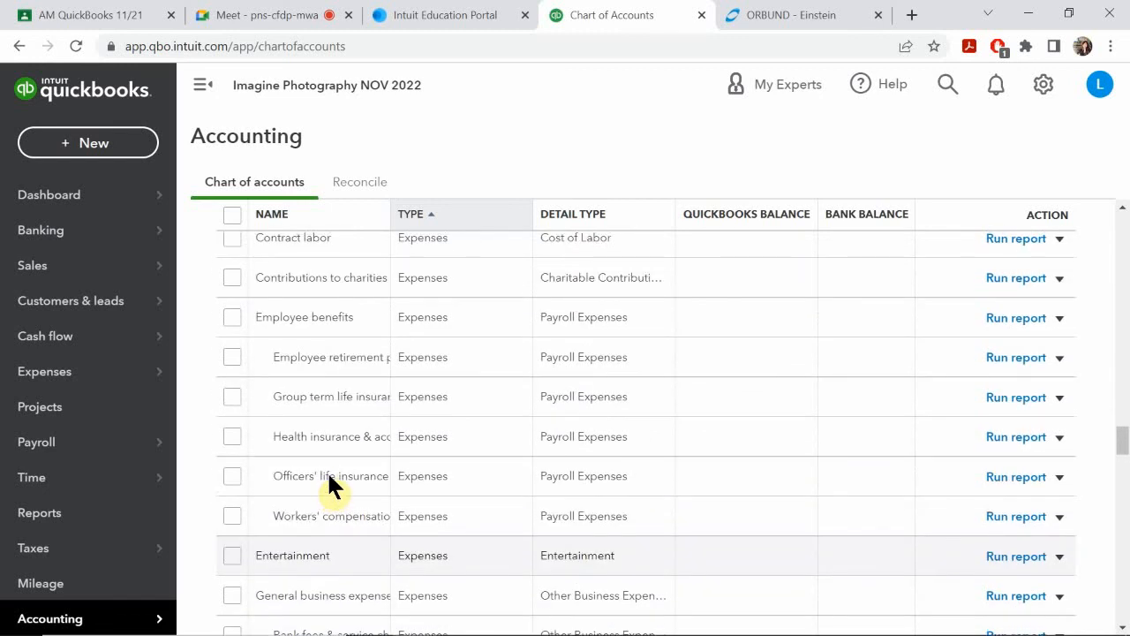
scroll(328, 475, "up", 3)
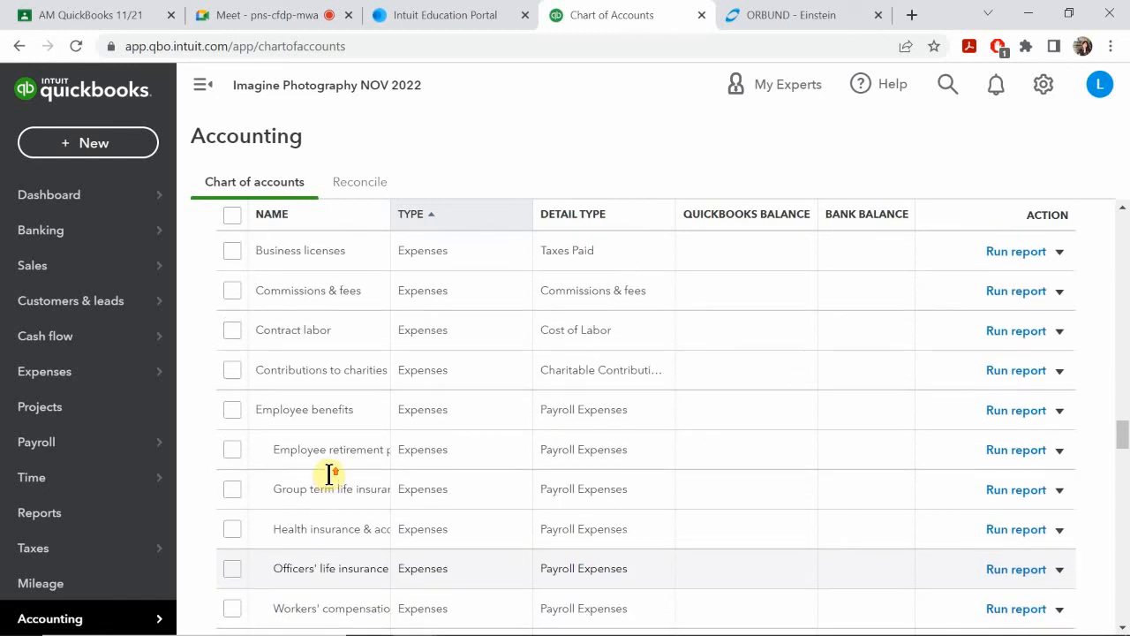
scroll(329, 477, "up", 3)
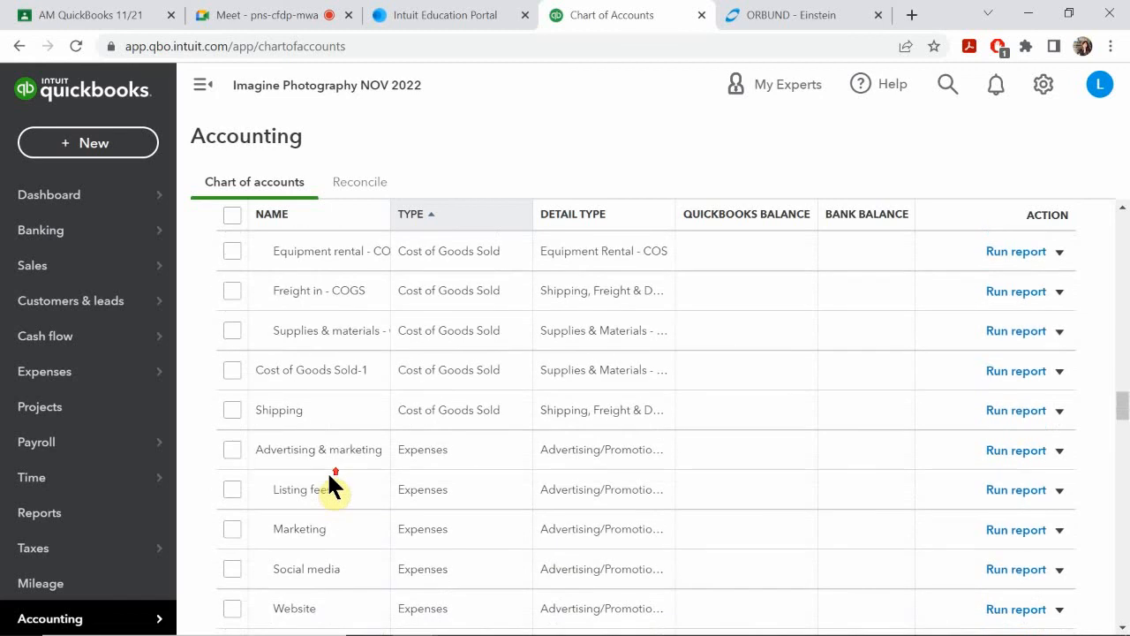
scroll(328, 477, "up", 1)
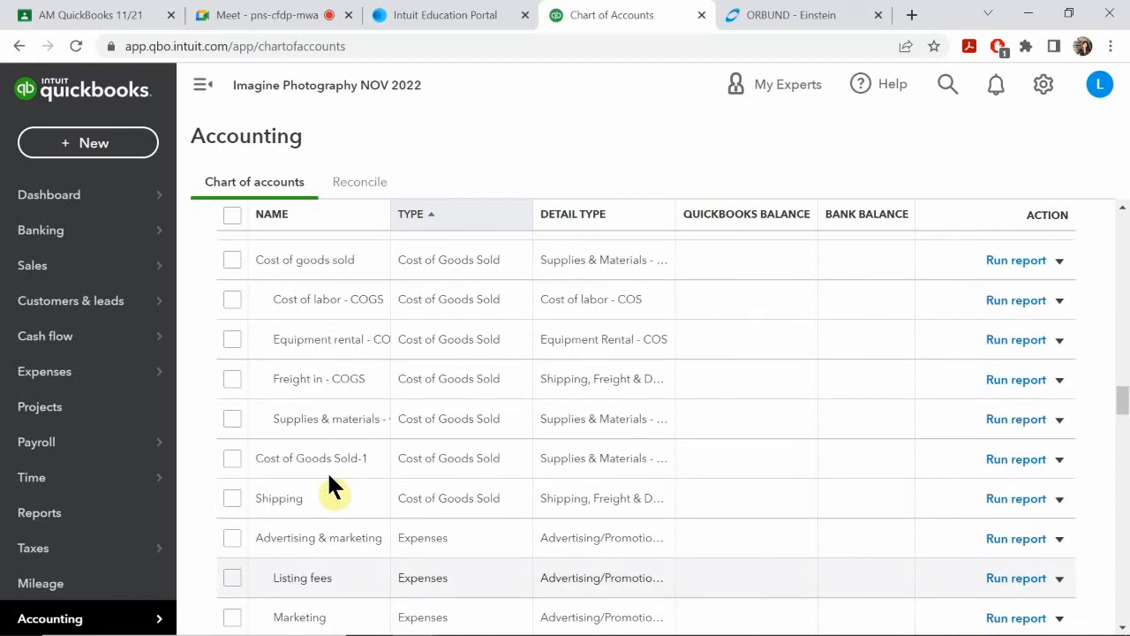
scroll(329, 477, "up", 4)
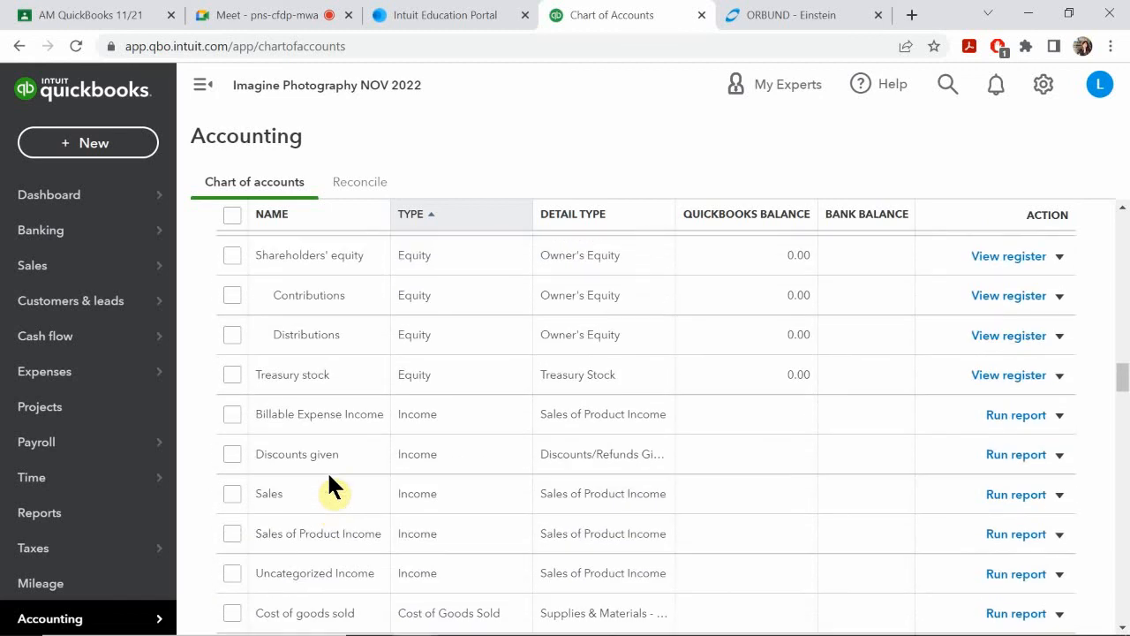
scroll(329, 476, "up", 2)
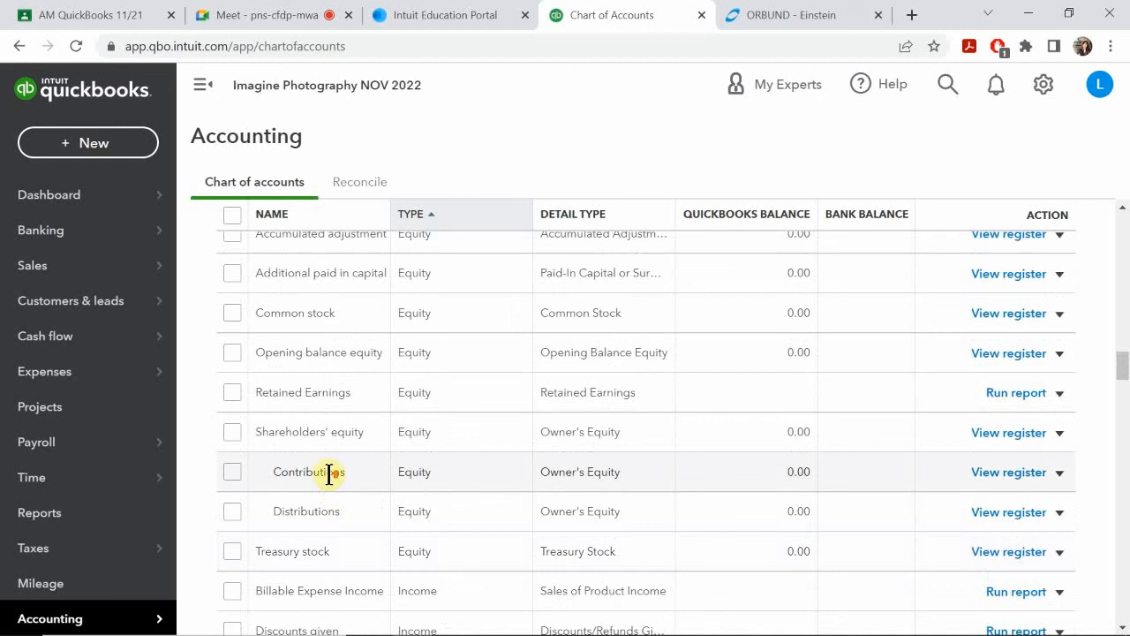
scroll(329, 474, "up", 2)
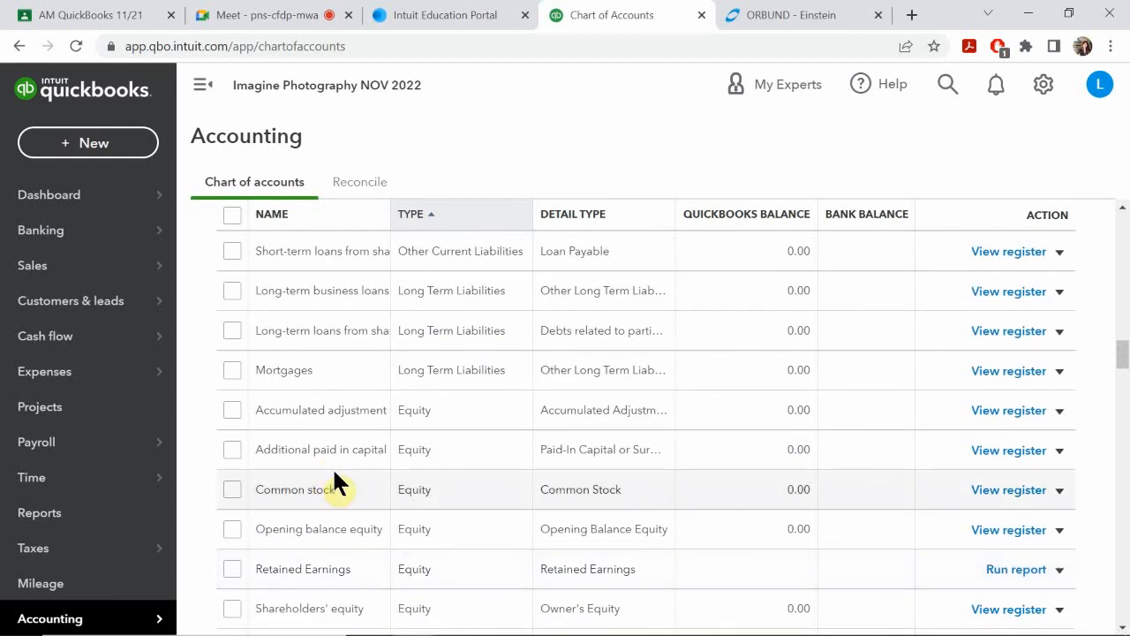
scroll(334, 482, "up", 1)
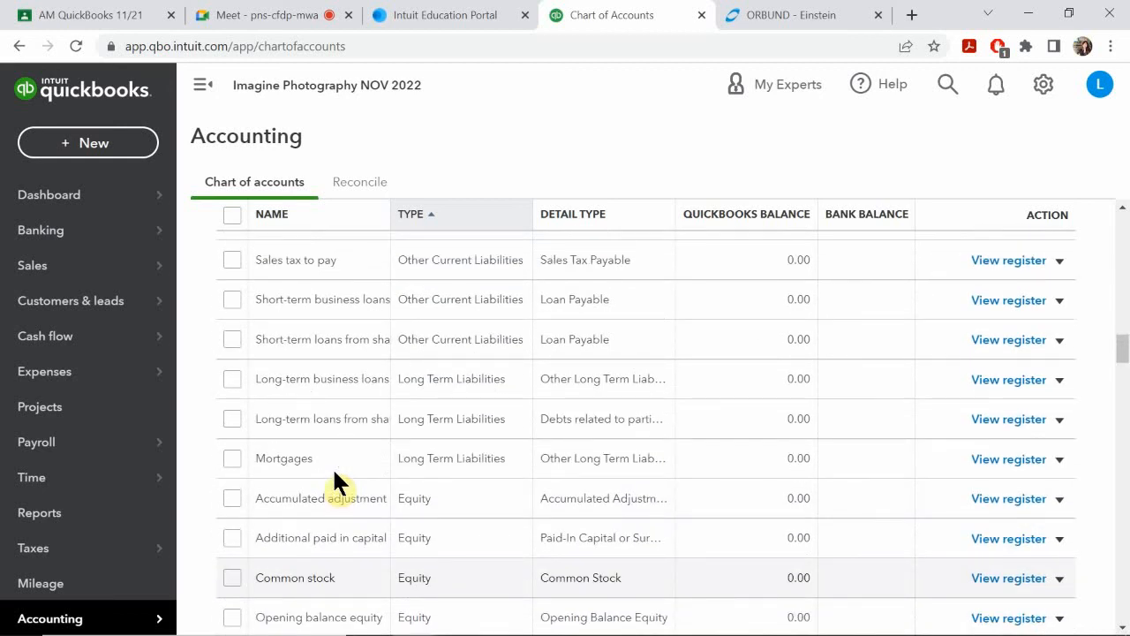
scroll(334, 474, "down", 10)
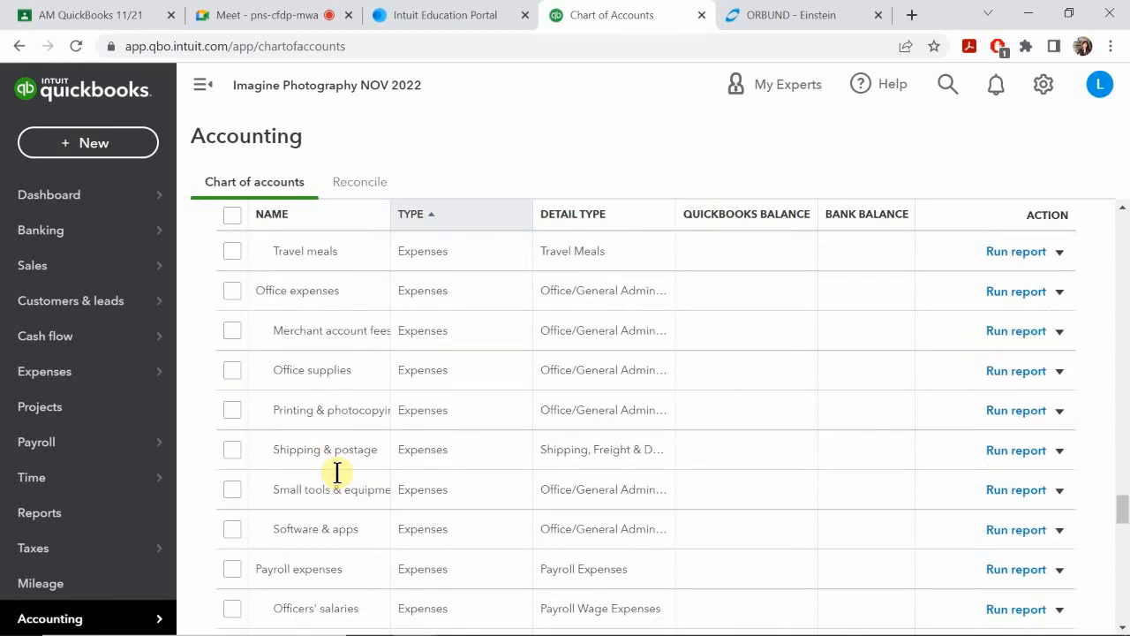
scroll(335, 474, "up", 3)
scroll(334, 477, "up", 1)
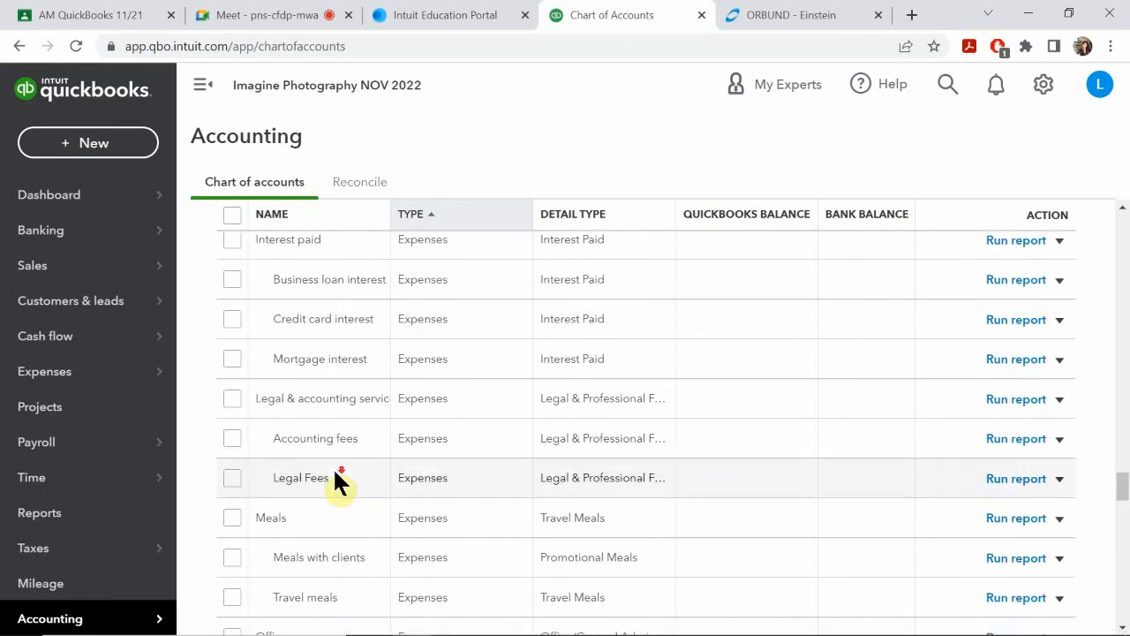
scroll(334, 459, "down", 1)
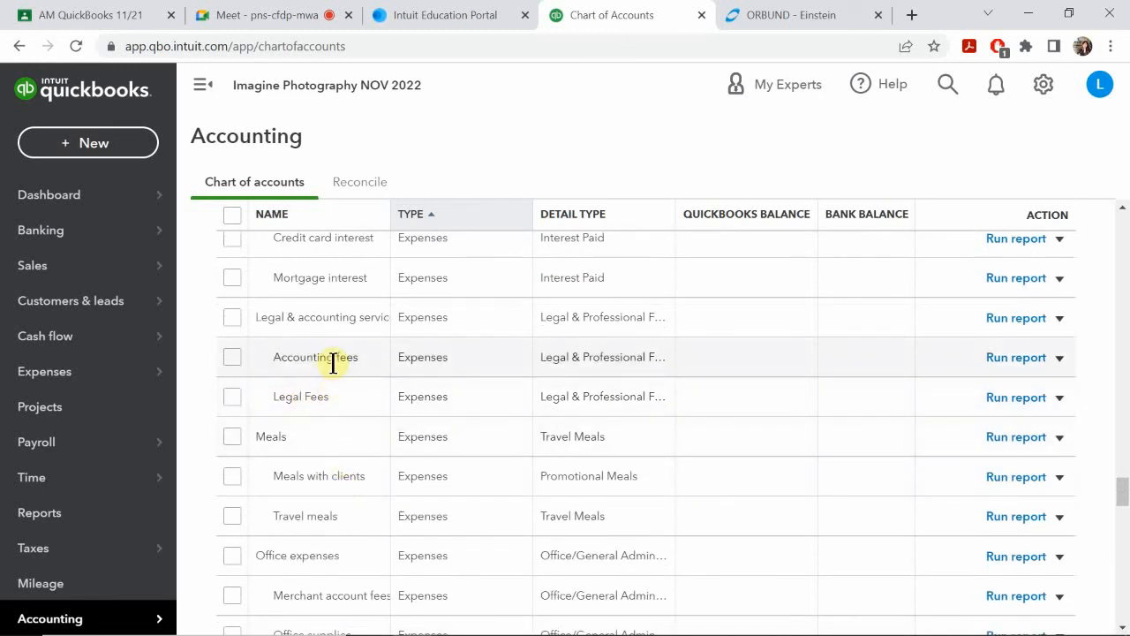
scroll(326, 436, "down", 5)
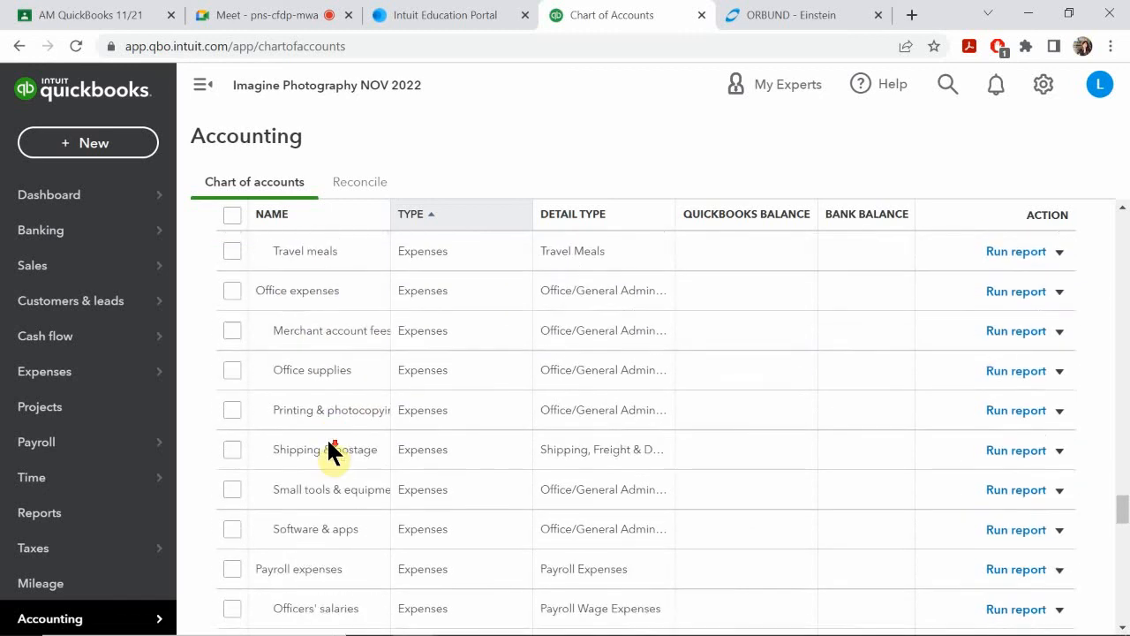
scroll(327, 437, "down", 1)
scroll(327, 437, "up", 8)
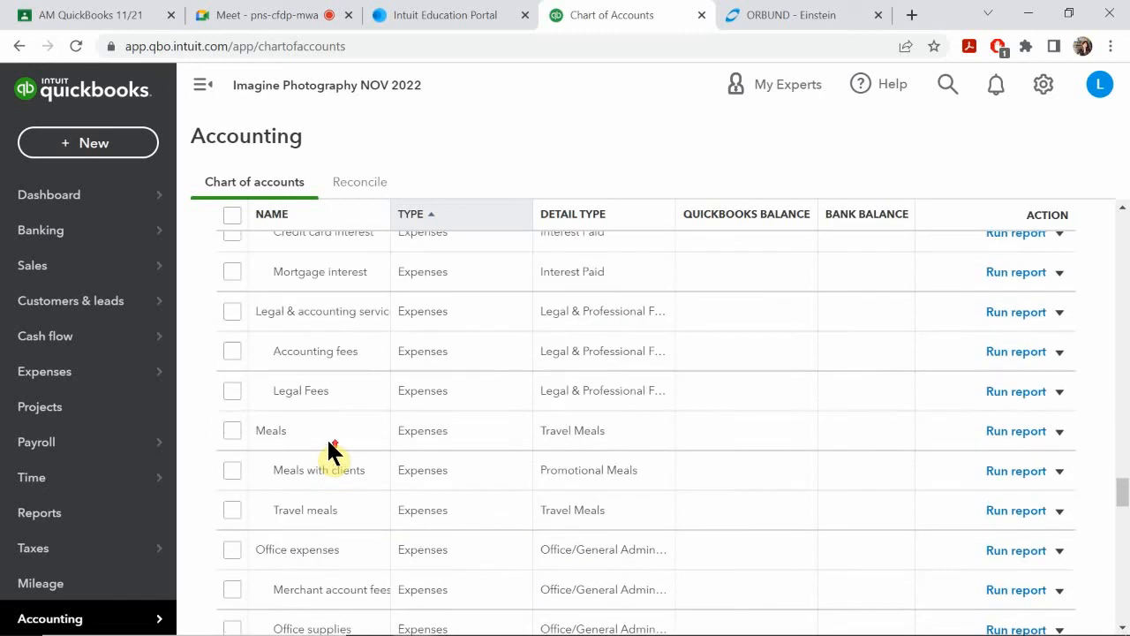
scroll(327, 441, "up", 1)
scroll(327, 441, "up", 2)
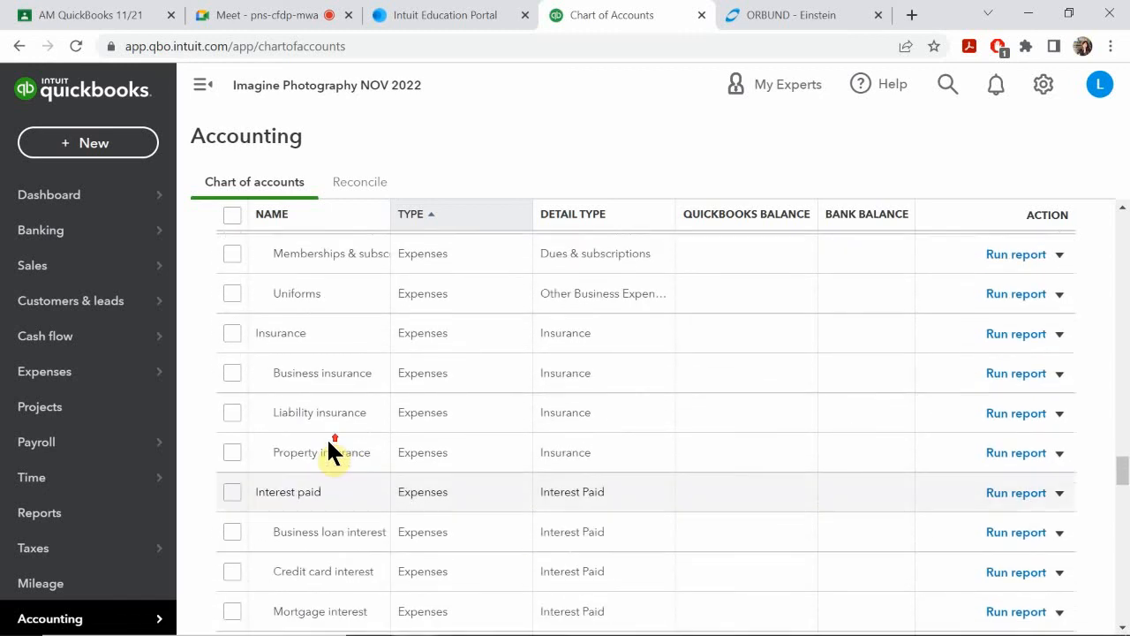
scroll(327, 452, "up", 4)
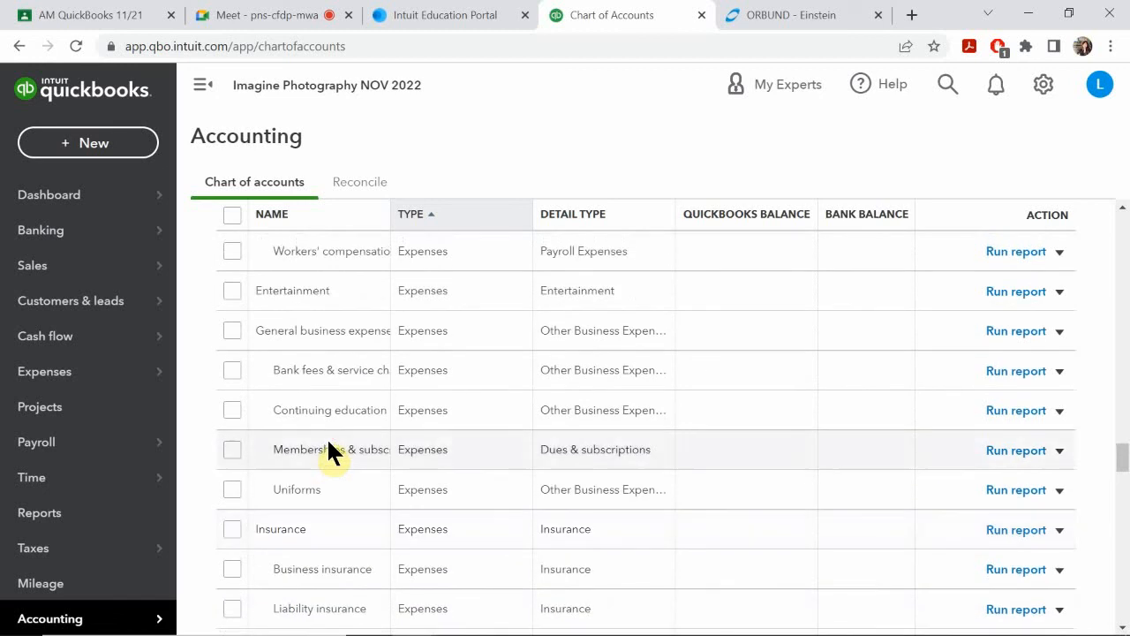
scroll(327, 437, "up", 2)
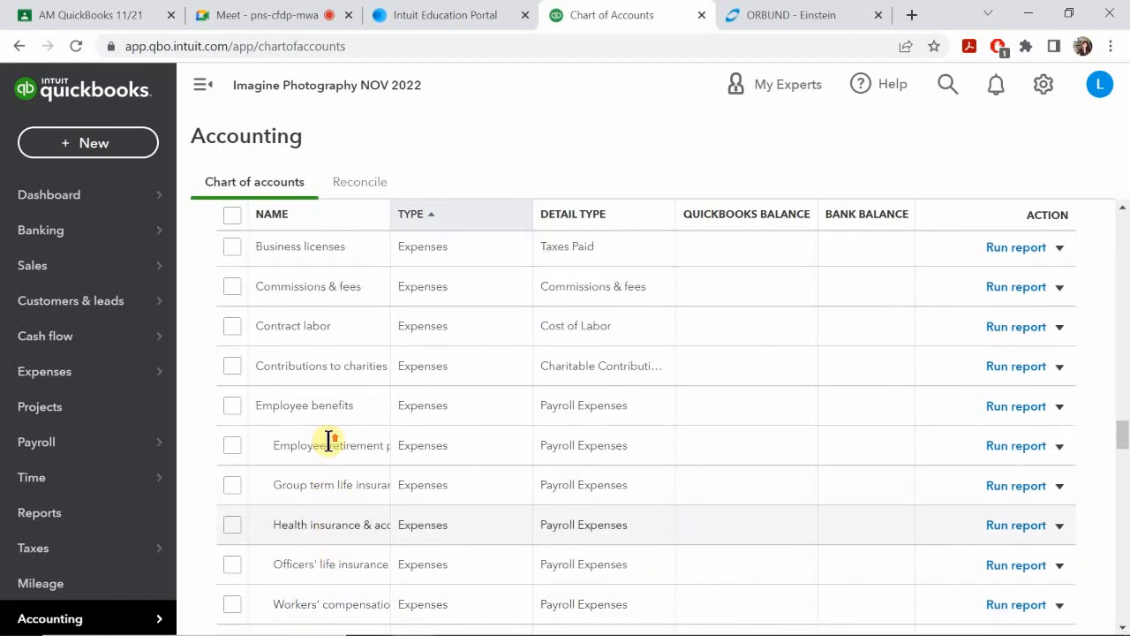
scroll(329, 441, "up", 2)
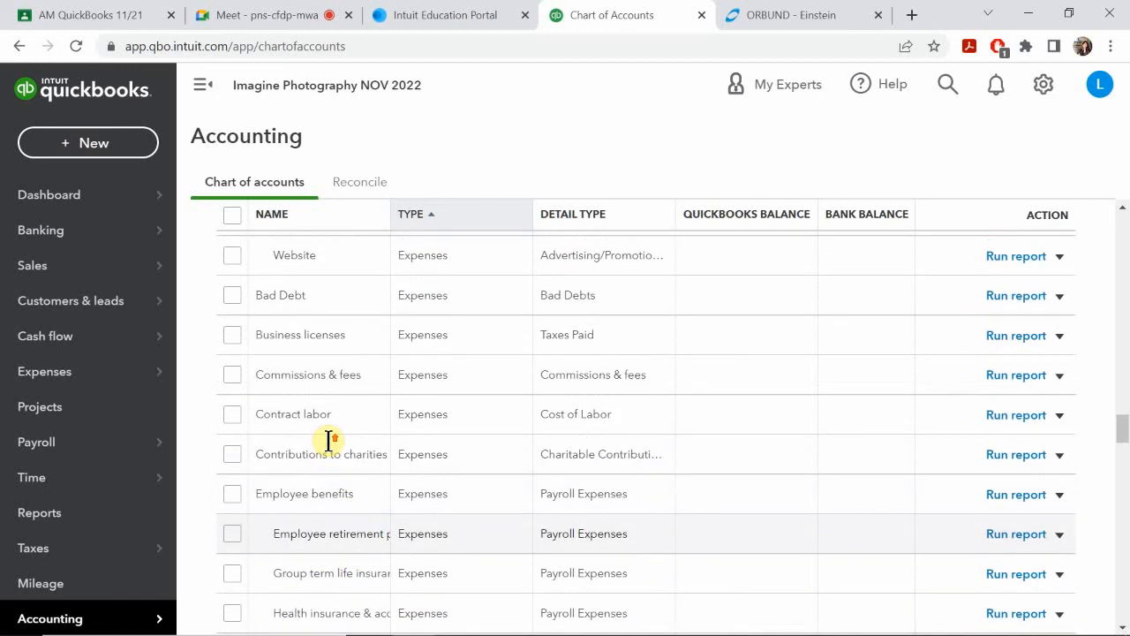
scroll(327, 437, "up", 2)
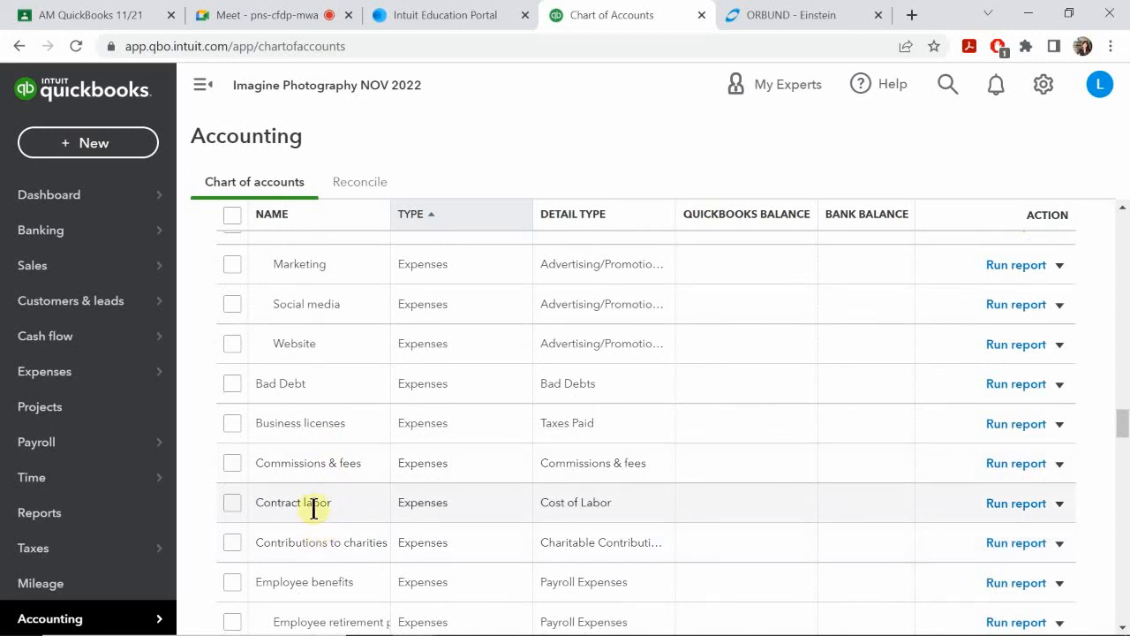
scroll(291, 424, "up", 1)
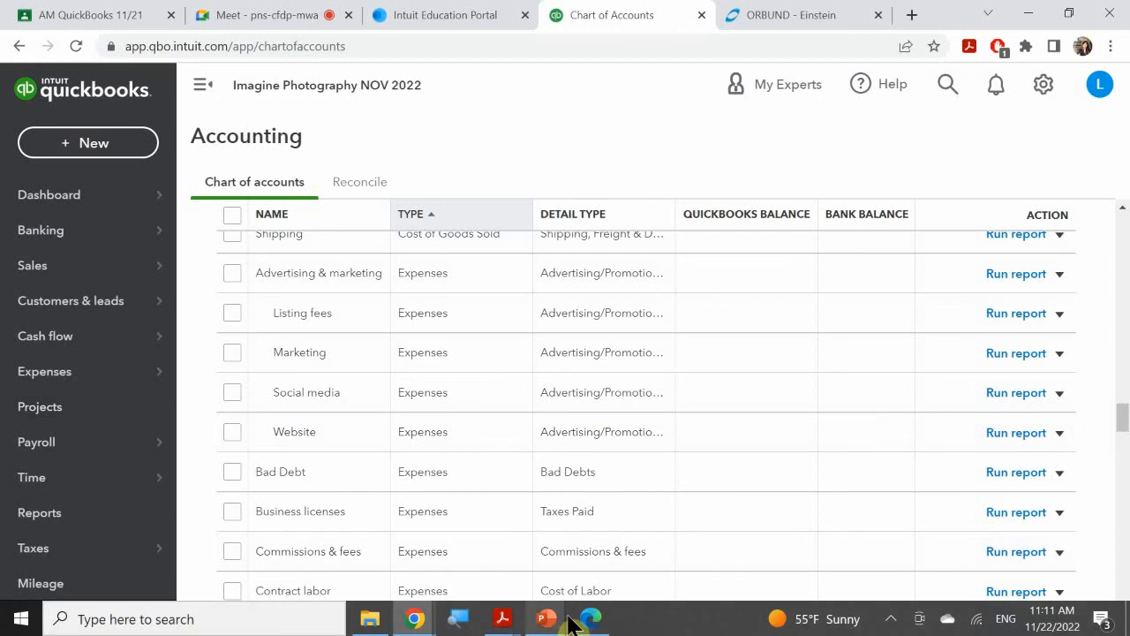
Step: Switch back to the PowerPoint slide show at the Edit Accounts slide
mouse_move(543, 618)
left_click(585, 570)
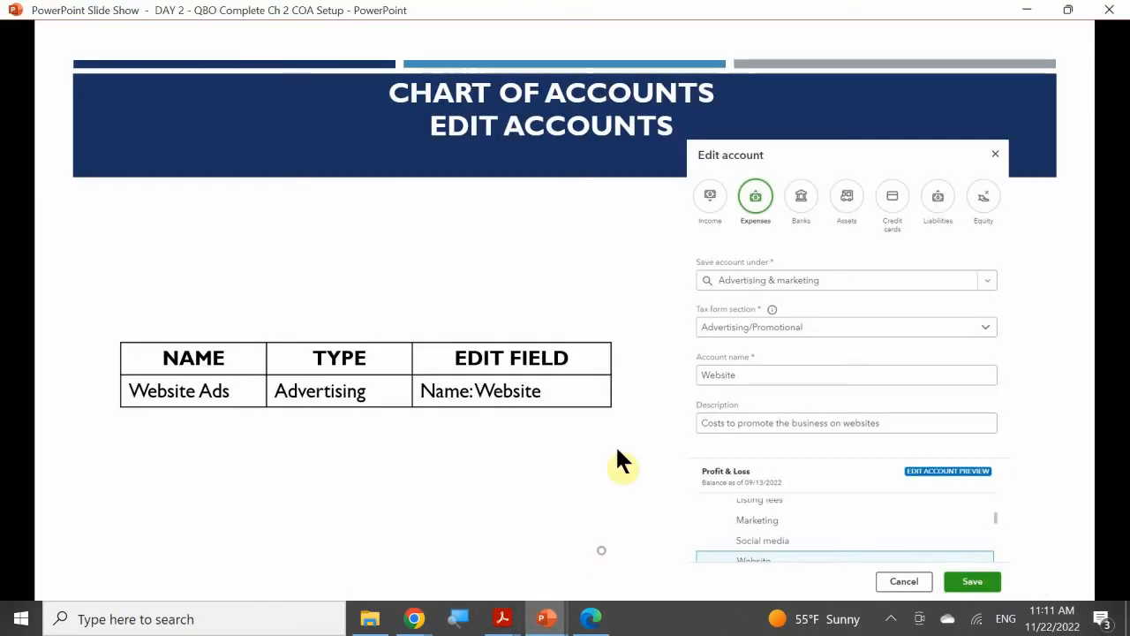
Step: Advance the slide show to the Make Inactive slide and switch to the QuickBooks Online chart of accounts in Chrome
left_click(617, 447)
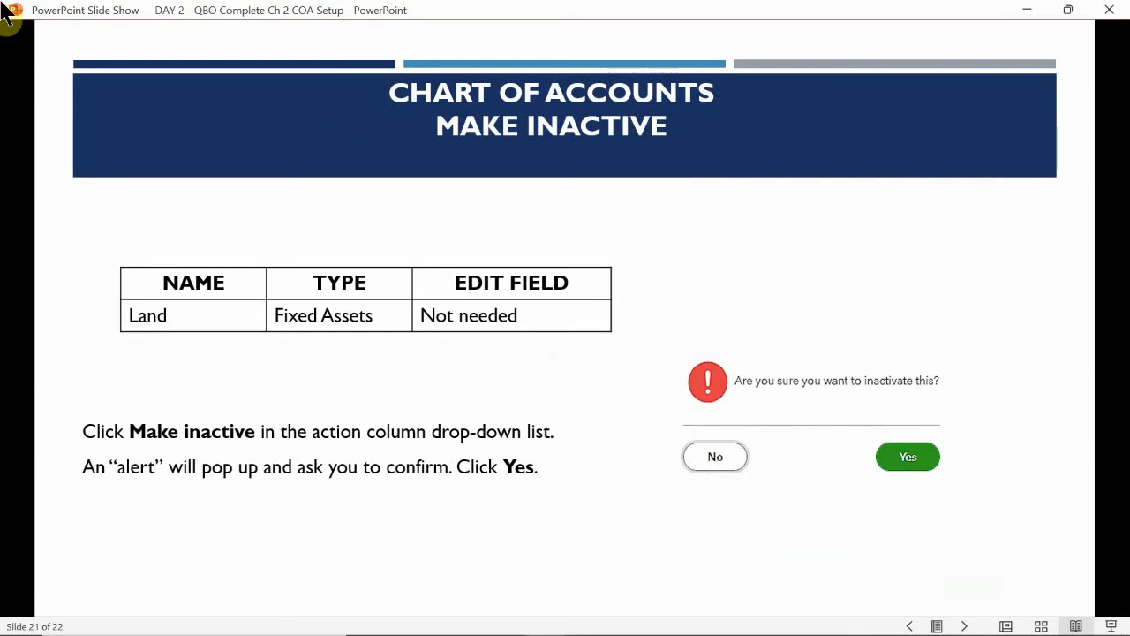
mouse_move(567, 632)
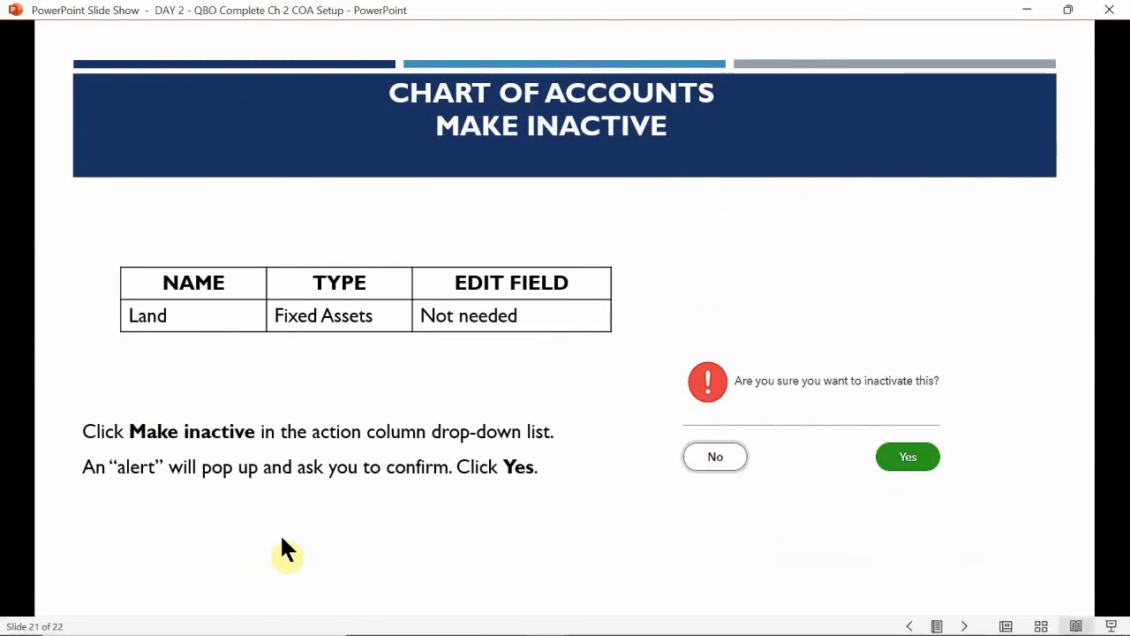
mouse_move(500, 616)
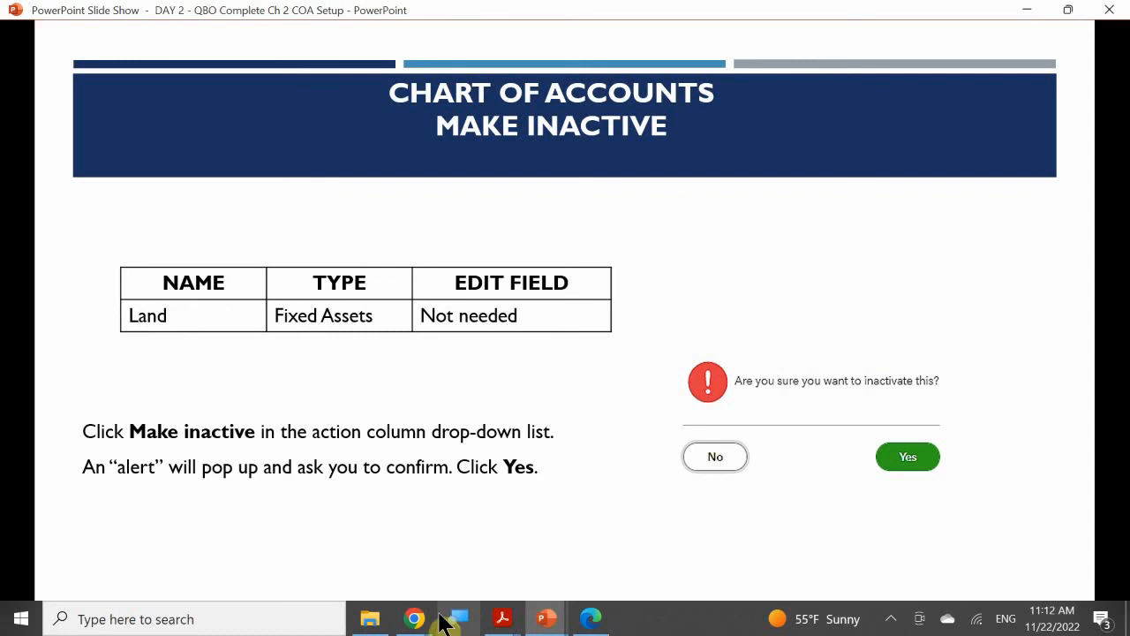
mouse_move(429, 620)
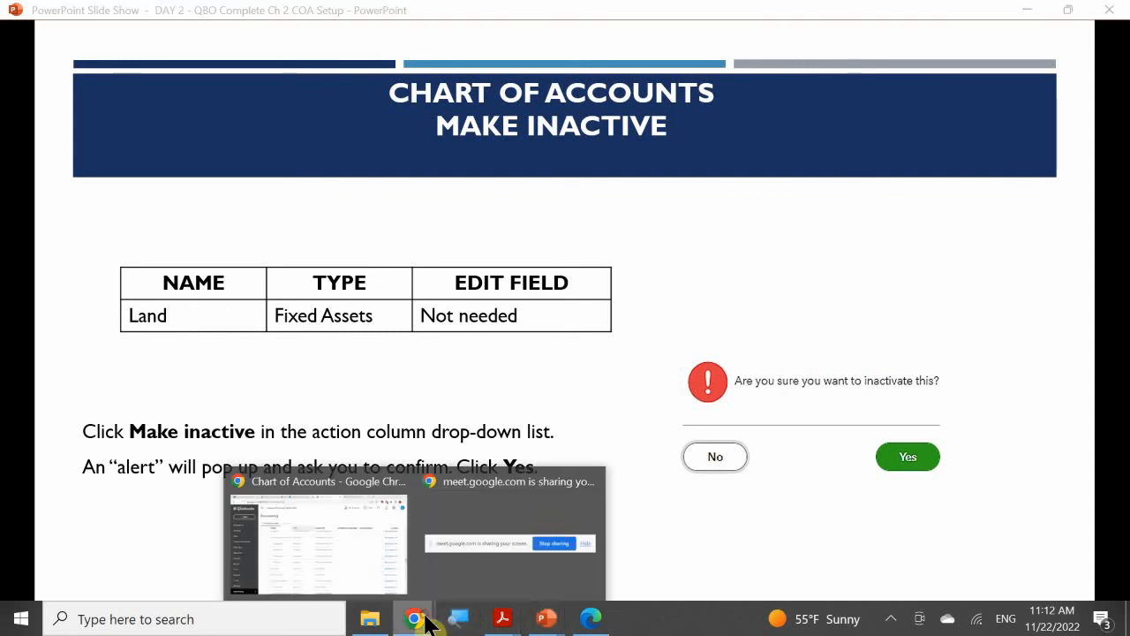
left_click(348, 518)
Step: Make the Land account under Fixed Assets inactive in the chart of accounts and confirm the inactivation
scroll(312, 353, "up", 15)
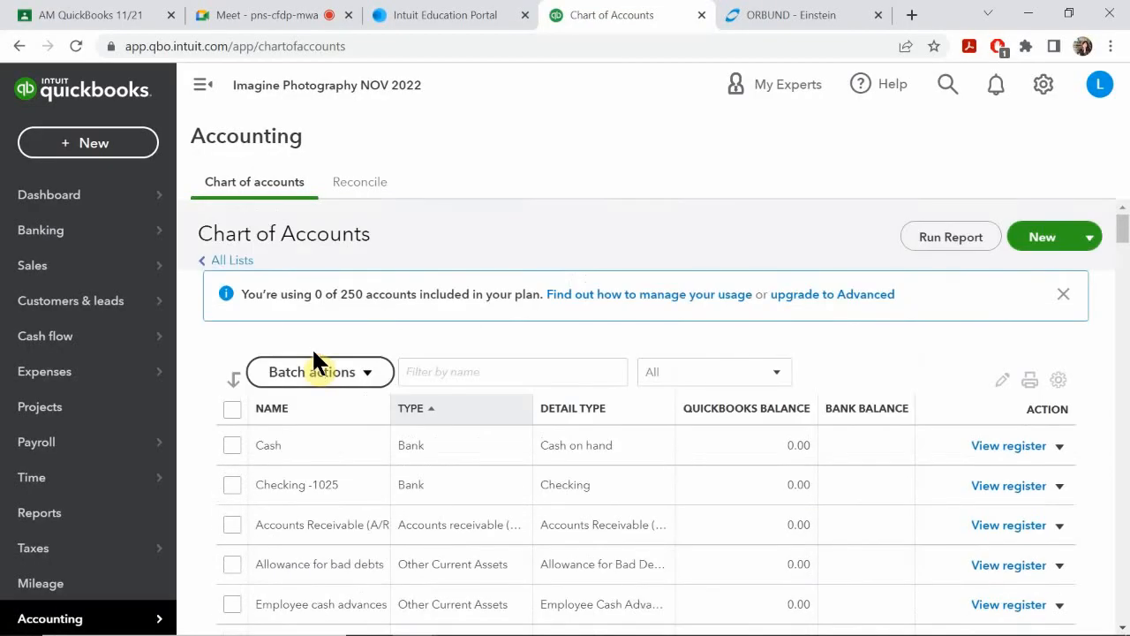
scroll(312, 346, "down", 1)
scroll(325, 383, "down", 7)
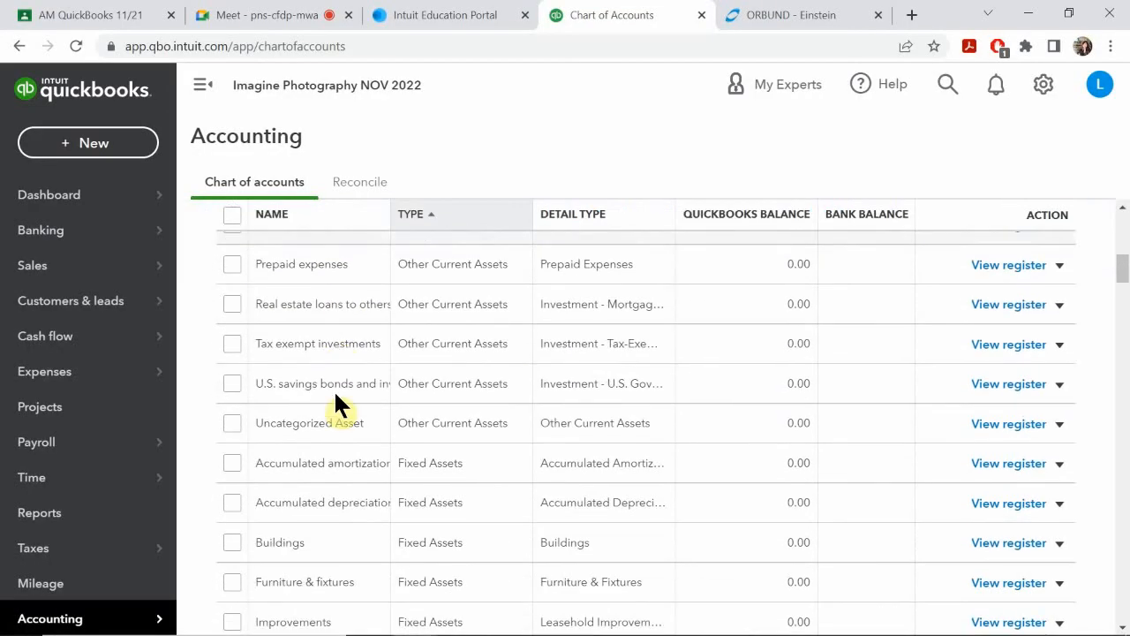
scroll(338, 396, "down", 2)
scroll(338, 395, "up", 1)
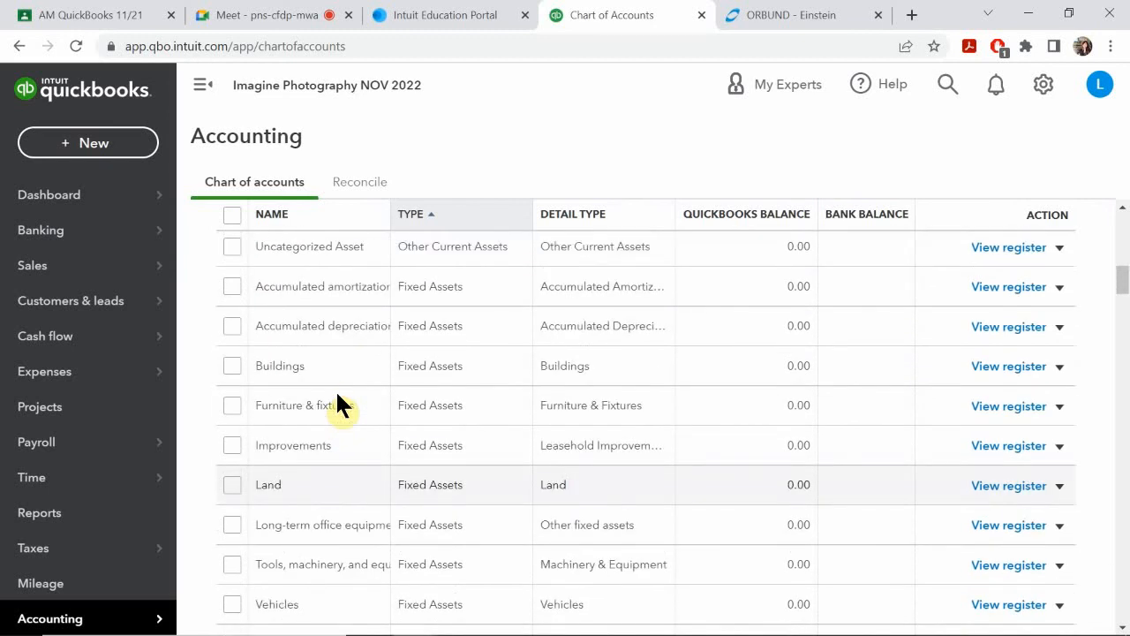
scroll(339, 393, "down", 1)
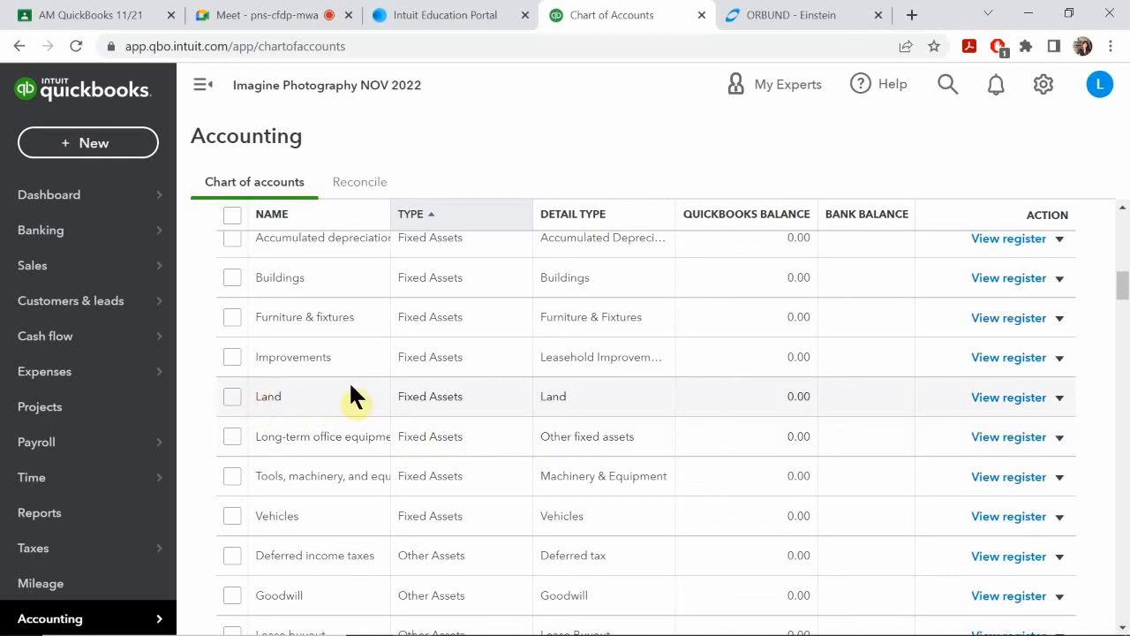
left_click(1059, 400)
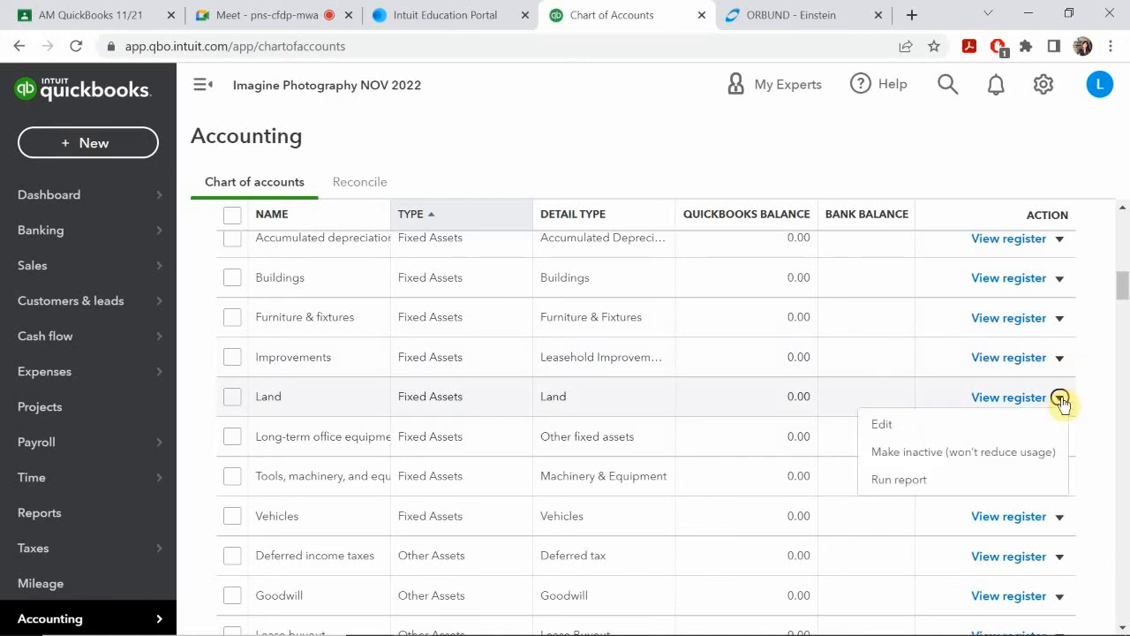
left_click(887, 454)
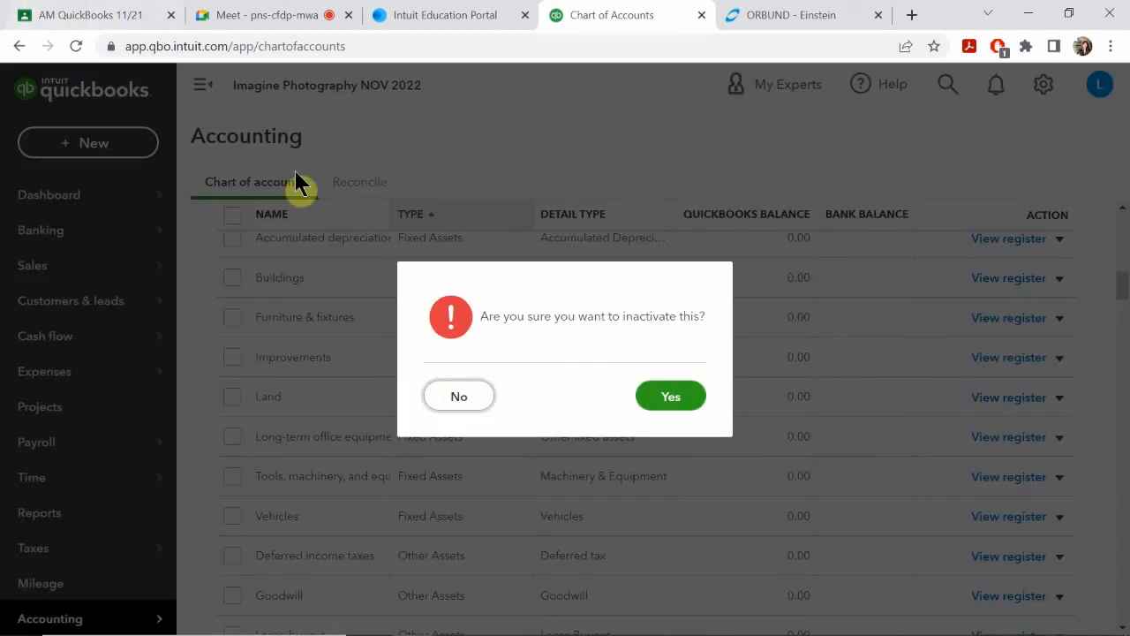
left_click(668, 397)
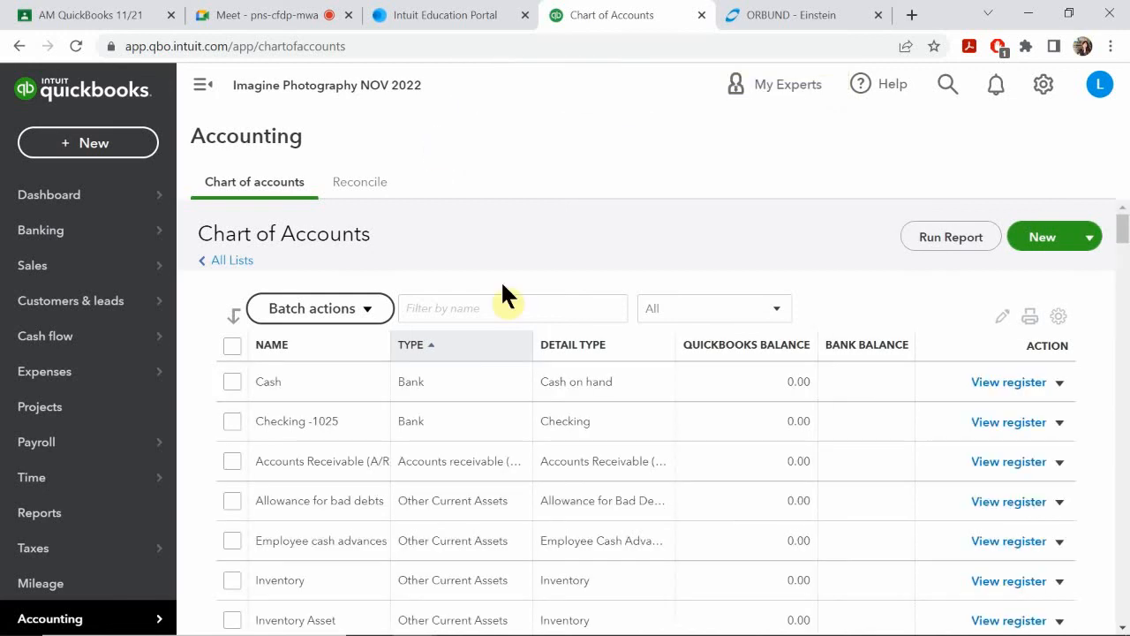
Step: Check the Fixed Assets accounts for Land and set the chart of accounts list to include inactive accounts
scroll(459, 302, "down", 3)
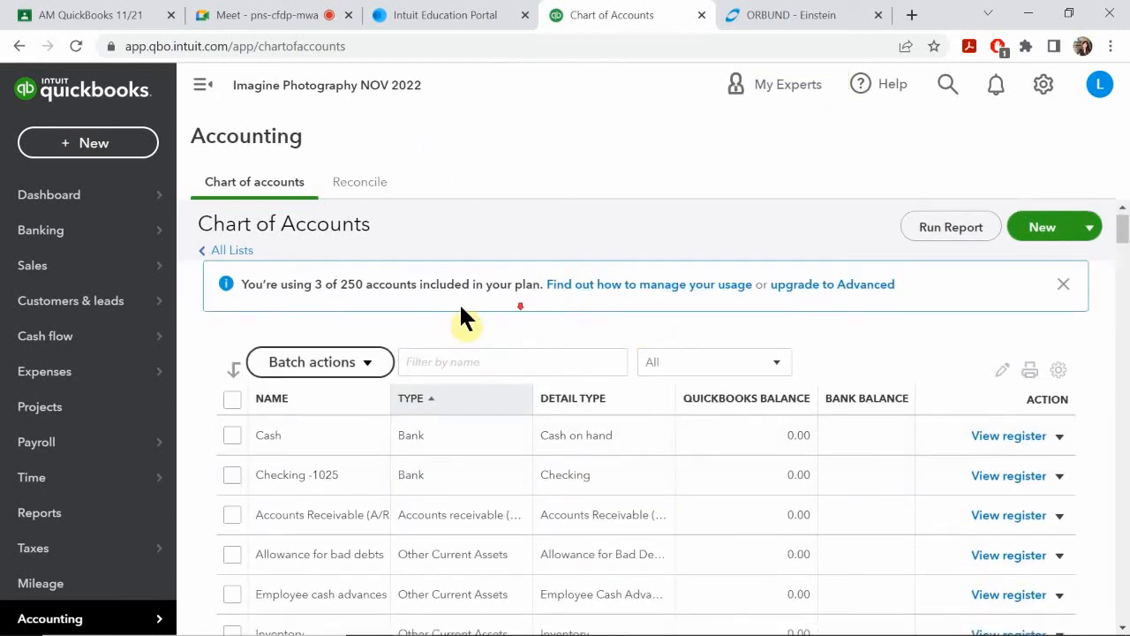
scroll(353, 353, "up", 1)
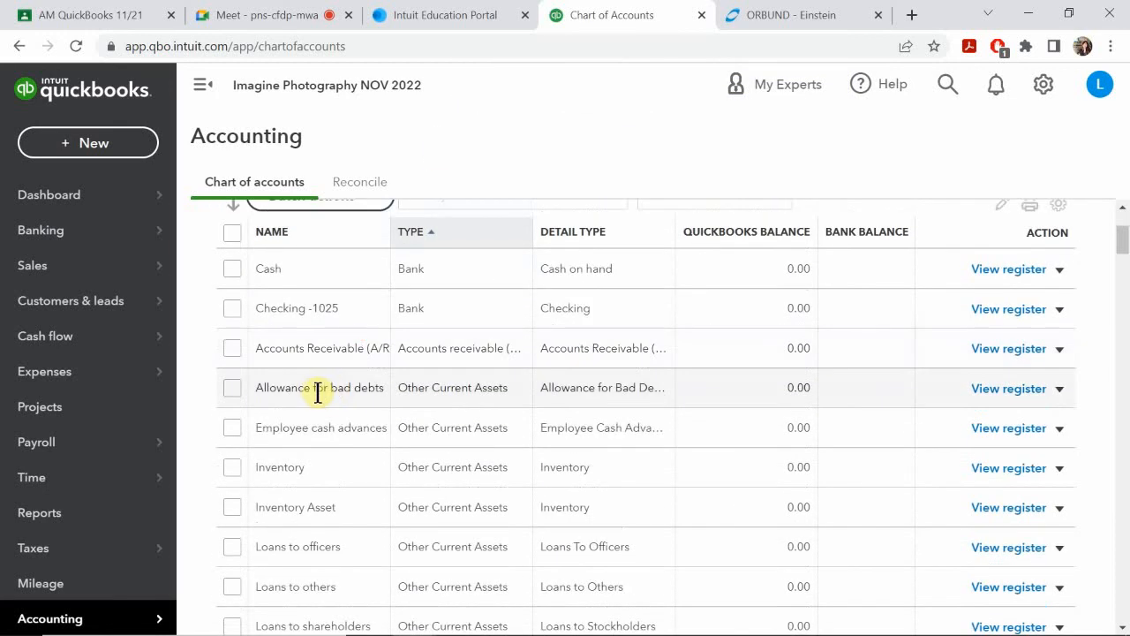
scroll(318, 397, "down", 5)
scroll(306, 411, "down", 1)
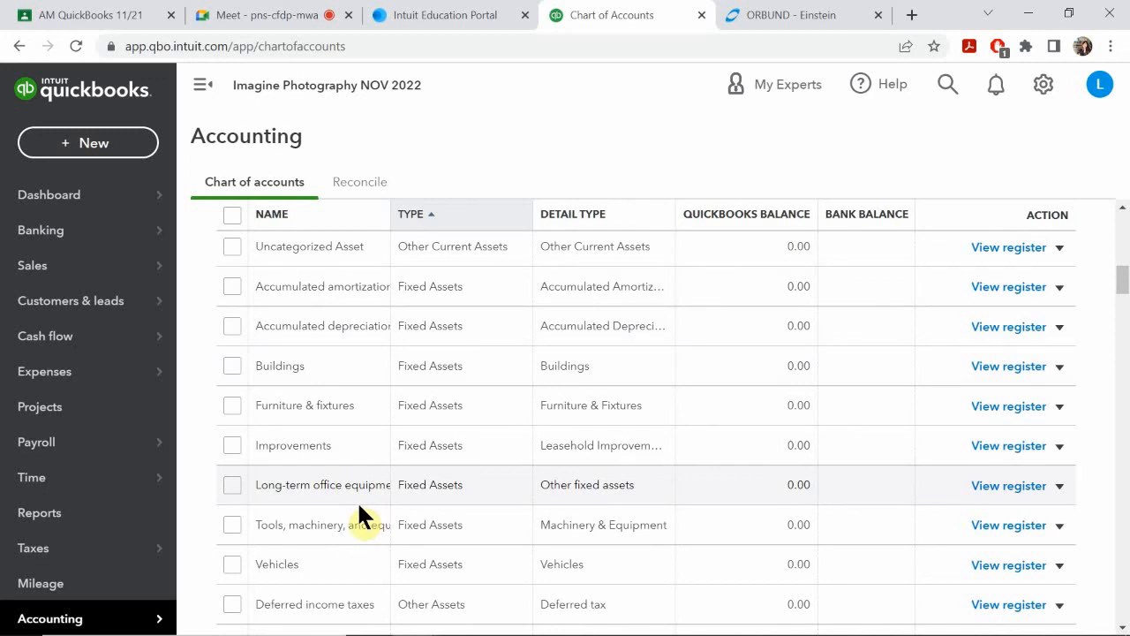
scroll(362, 516, "up", 10)
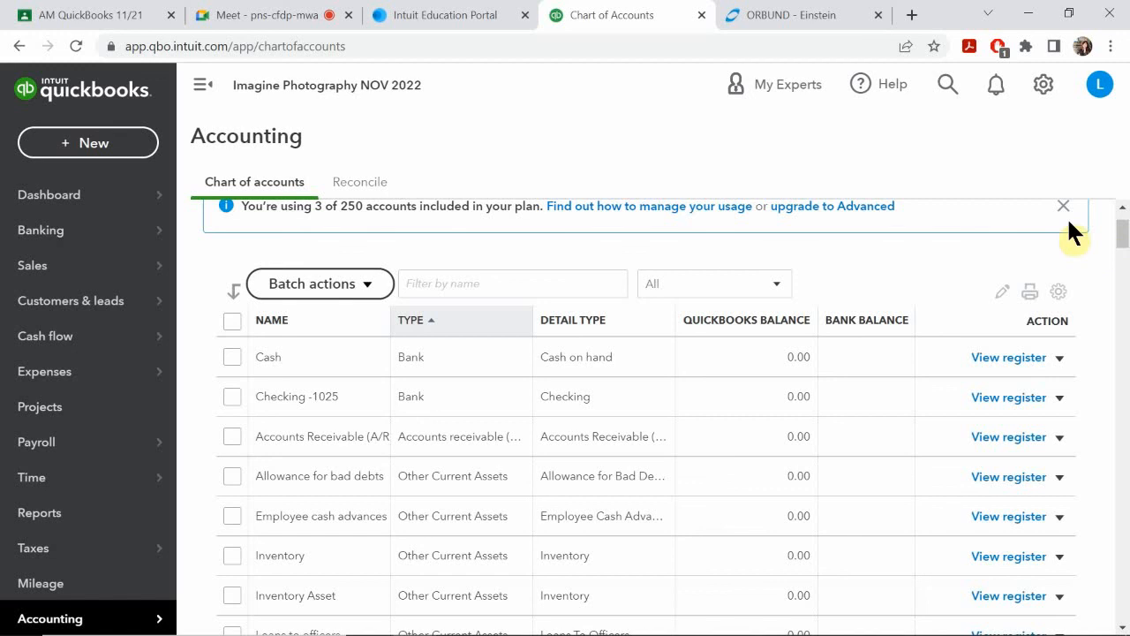
left_click(1058, 292)
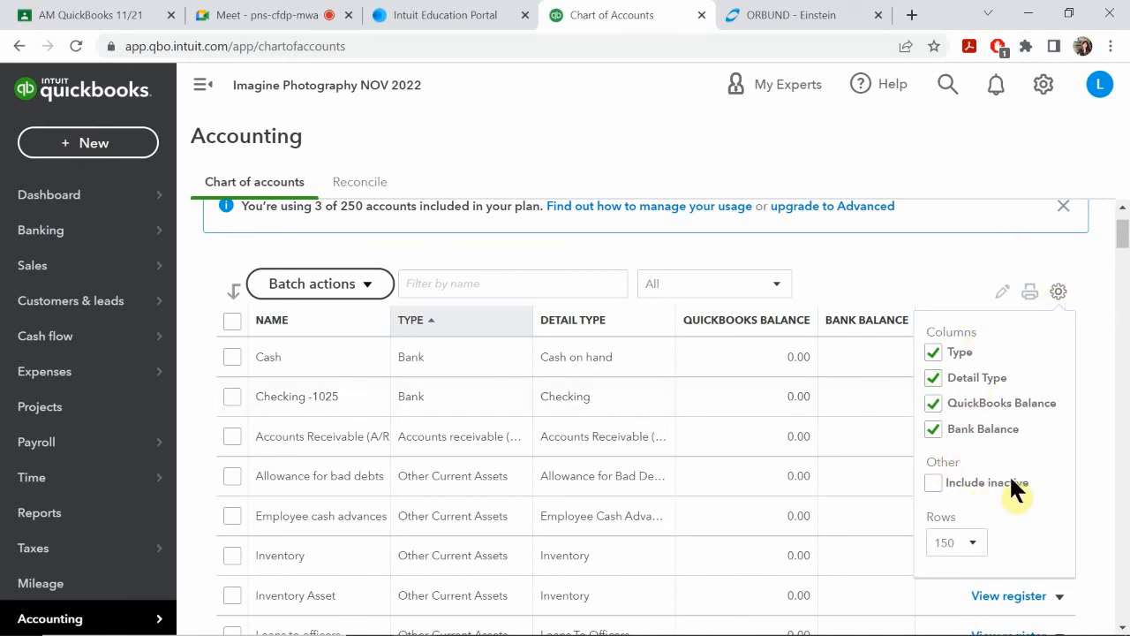
left_click(932, 482)
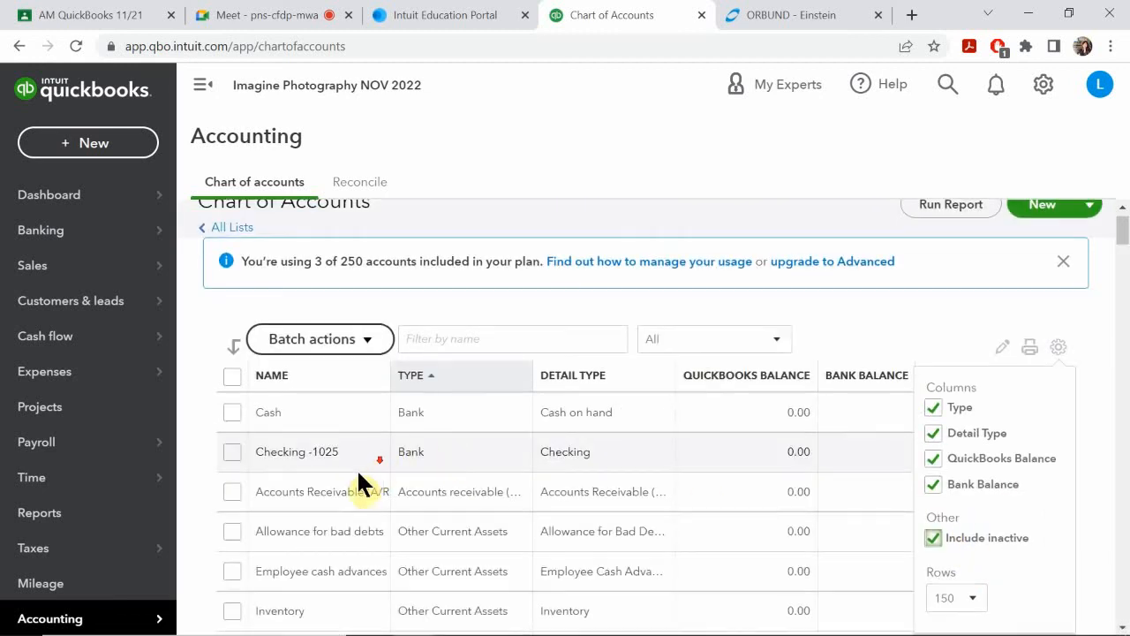
Step: Examine the Fixed Assets accounts in the list to locate the inactive Land account
scroll(358, 476, "down", 5)
scroll(351, 486, "down", 5)
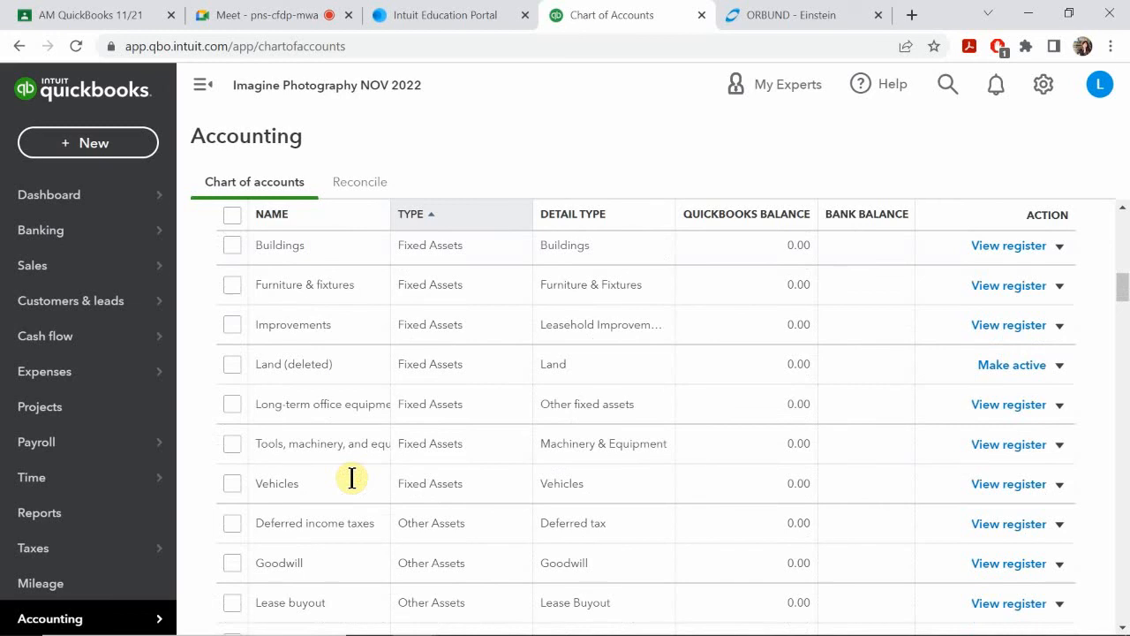
scroll(352, 478, "up", 1)
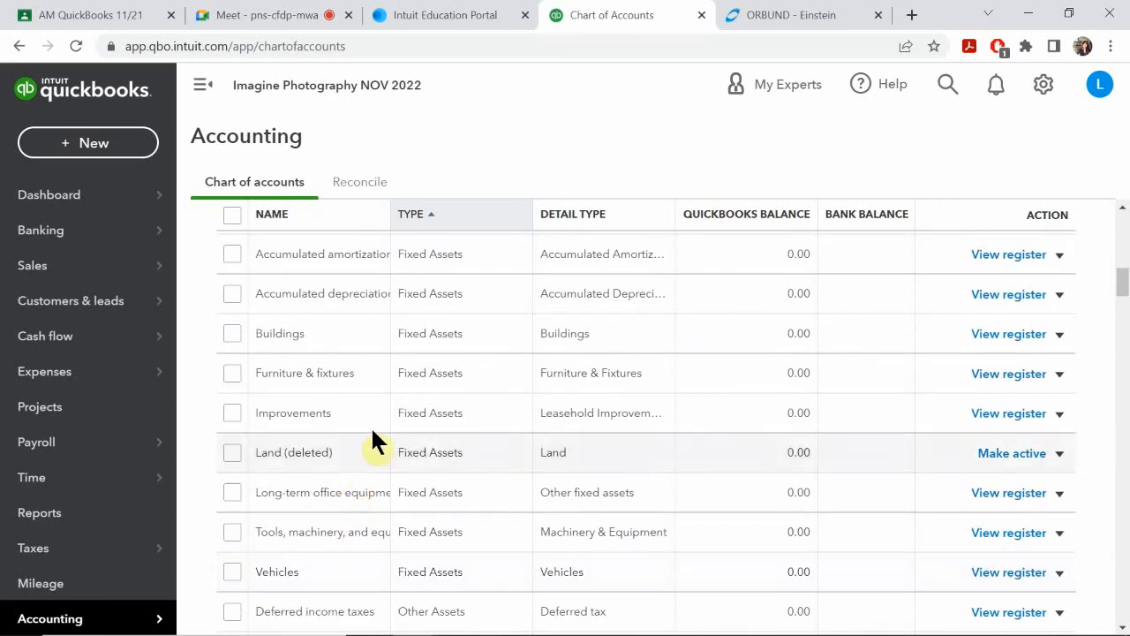
scroll(379, 397, "down", 2)
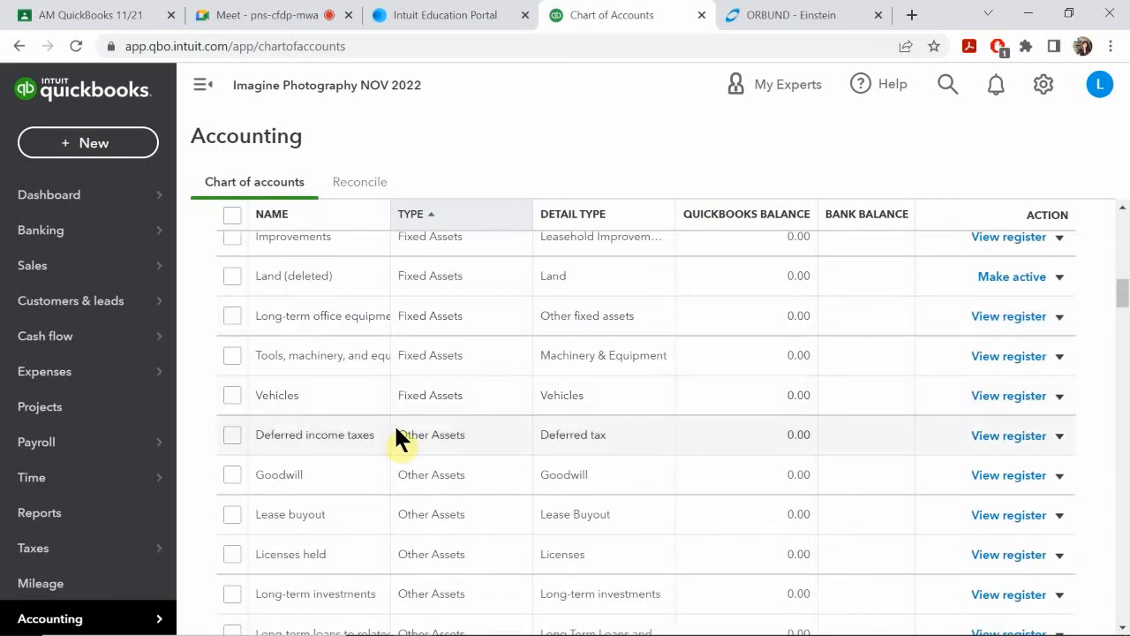
scroll(402, 431, "up", 1)
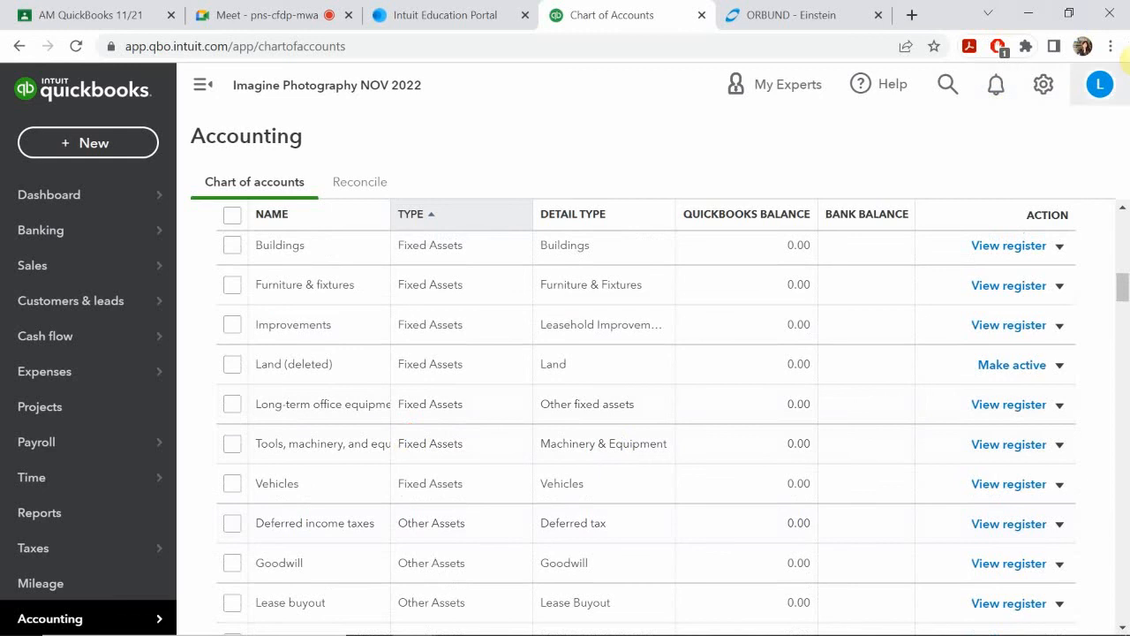
scroll(1077, 220, "up", 8)
scroll(1102, 211, "up", 2)
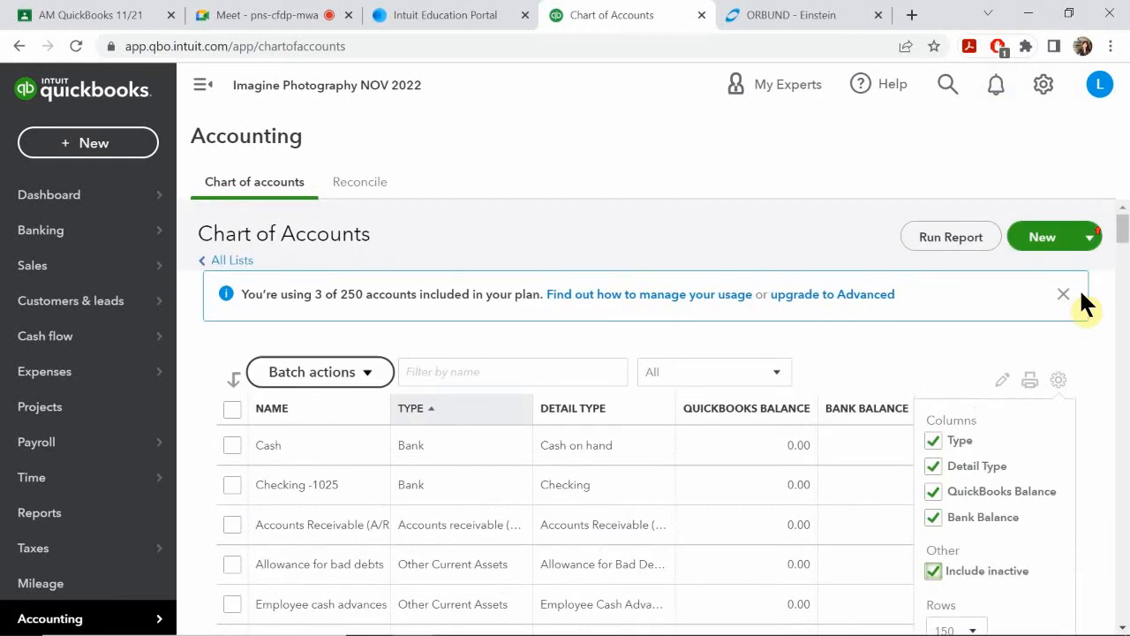
Step: Recheck the list's display settings and filter the chart of accounts by the name "land"
left_click(1060, 382)
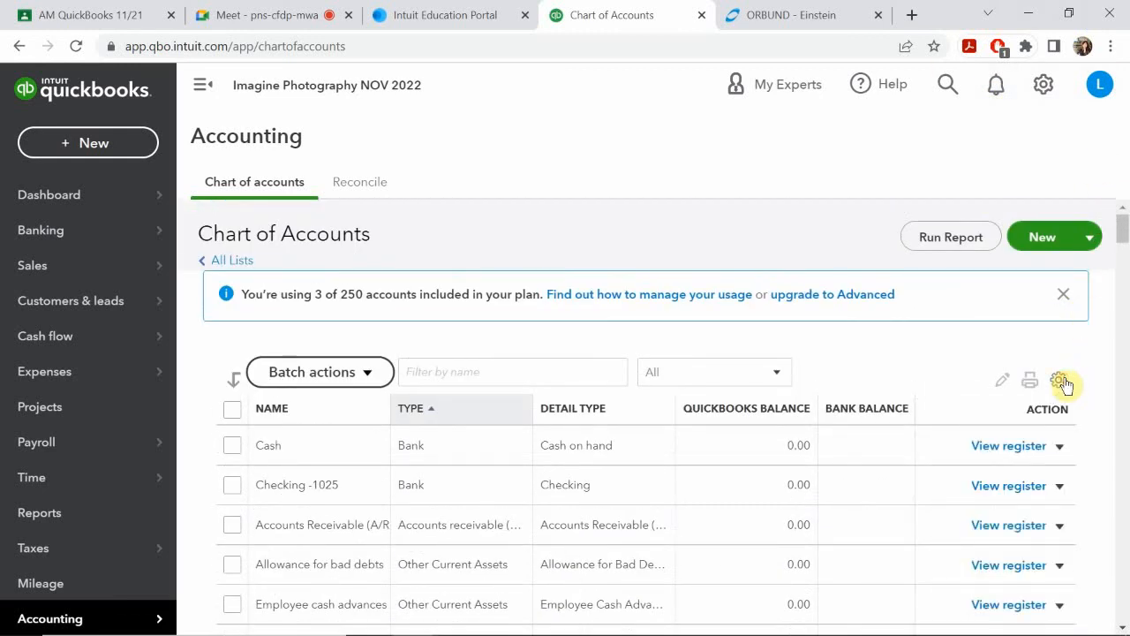
left_click(1059, 382)
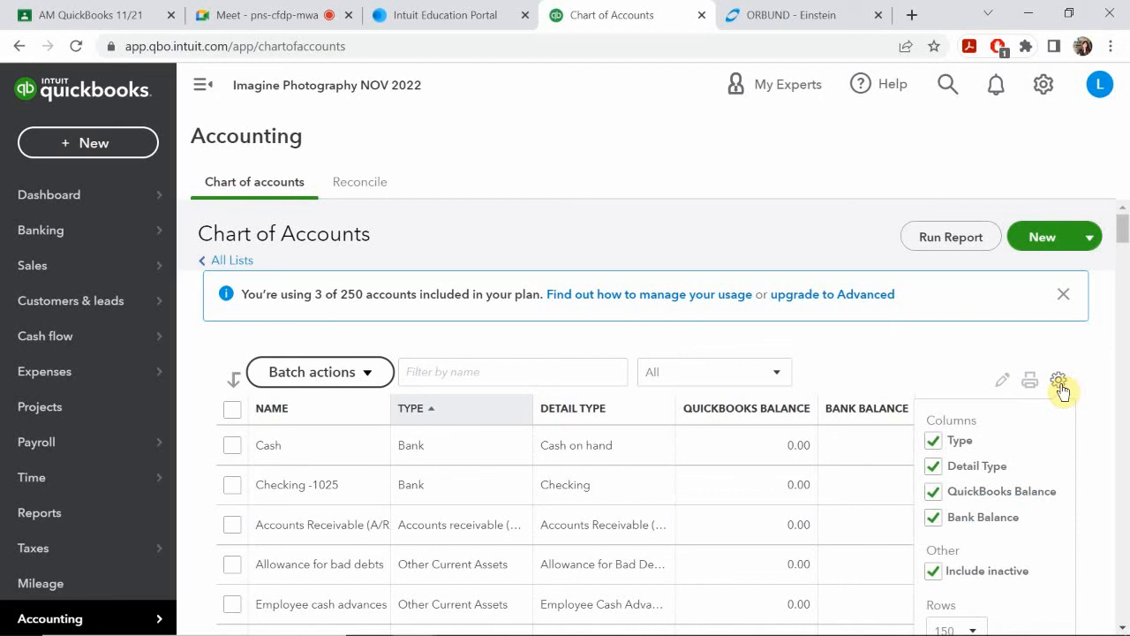
scroll(986, 475, "down", 1)
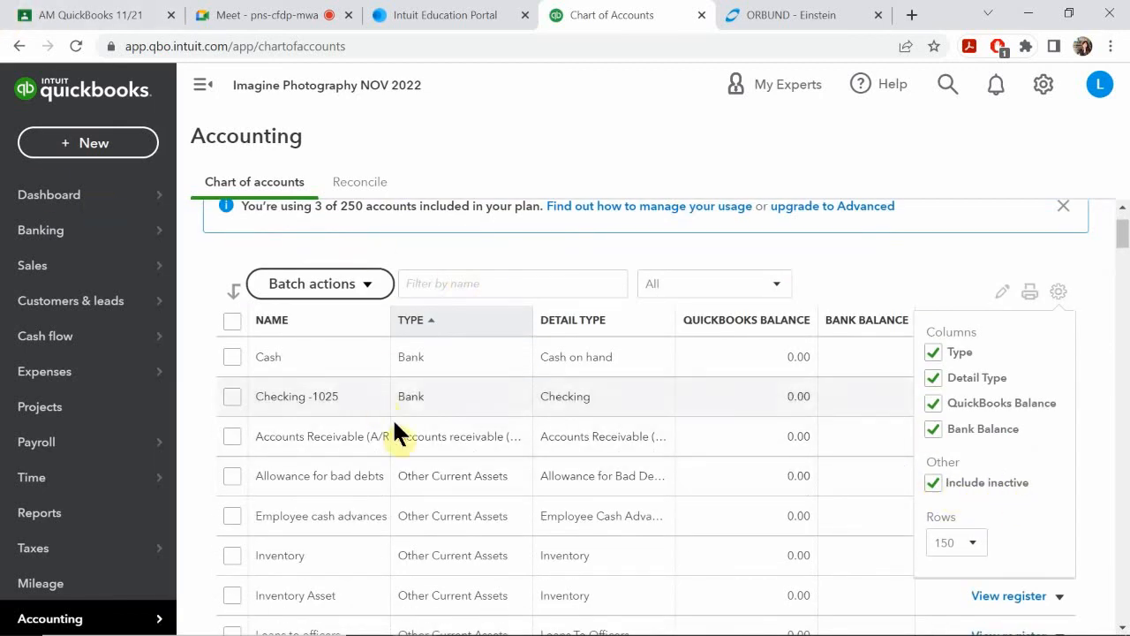
scroll(391, 419, "up", 1)
scroll(353, 464, "down", 4)
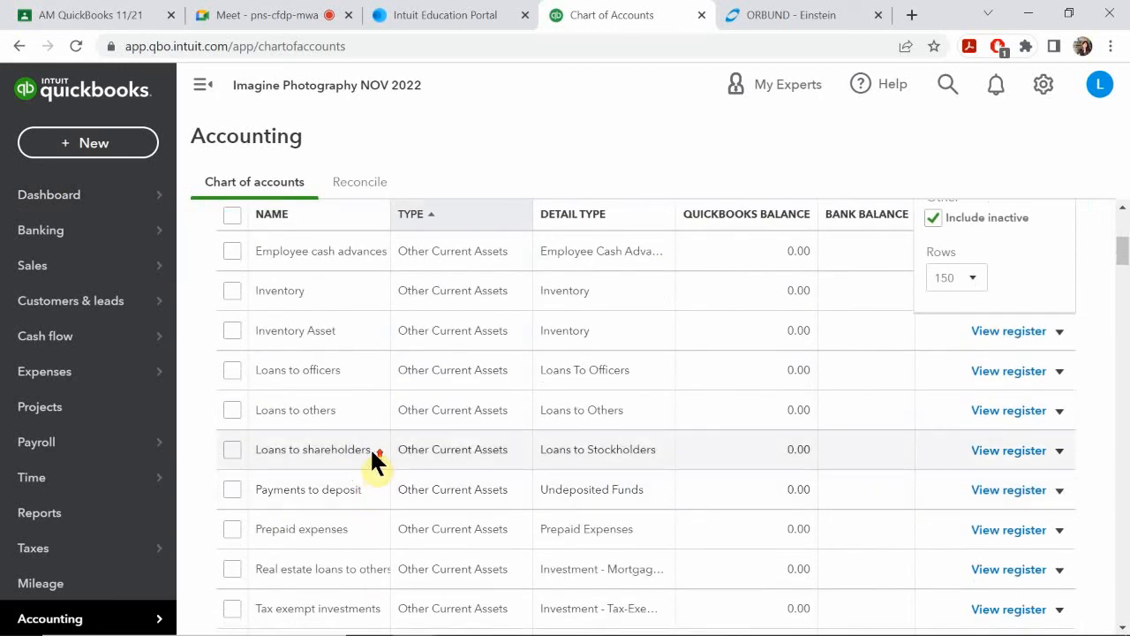
scroll(373, 462, "up", 4)
left_click(402, 370)
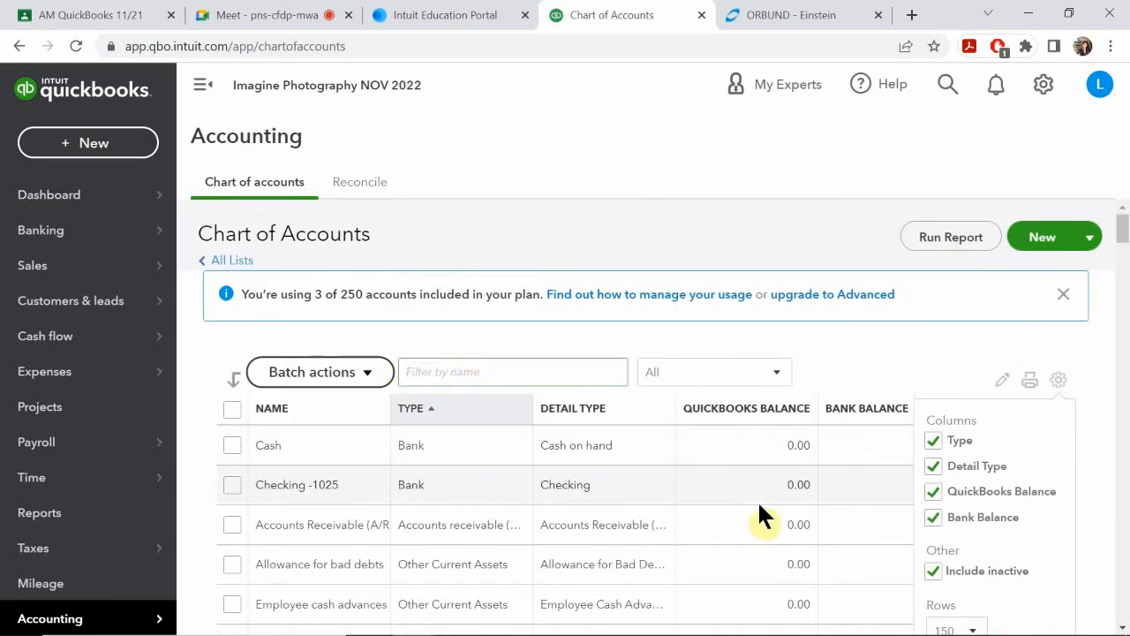
type("lan")
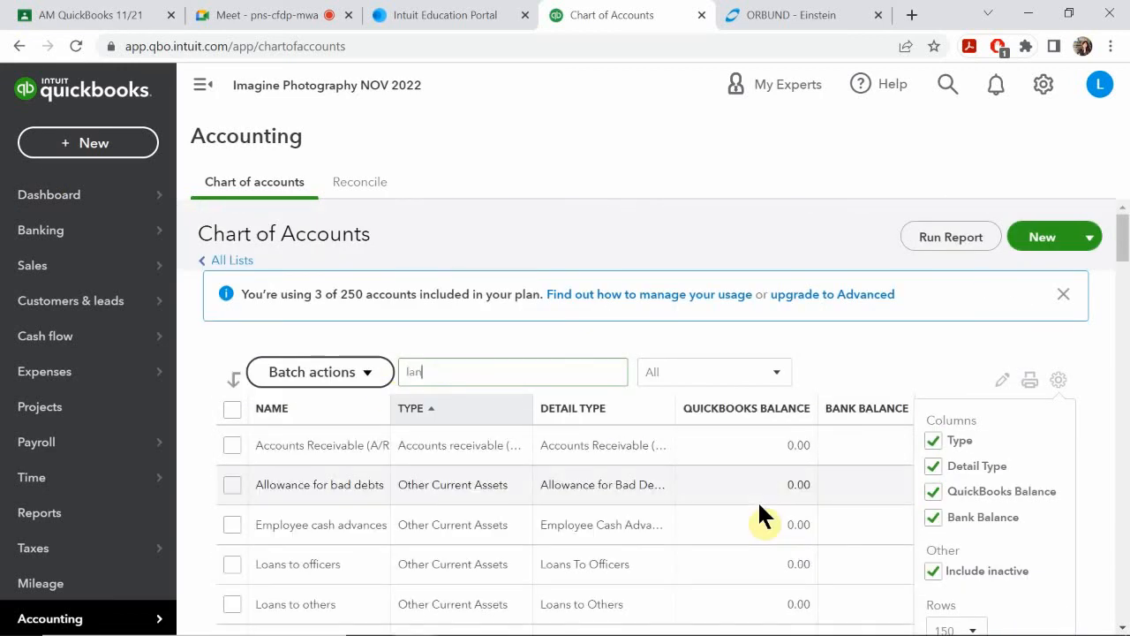
type("d")
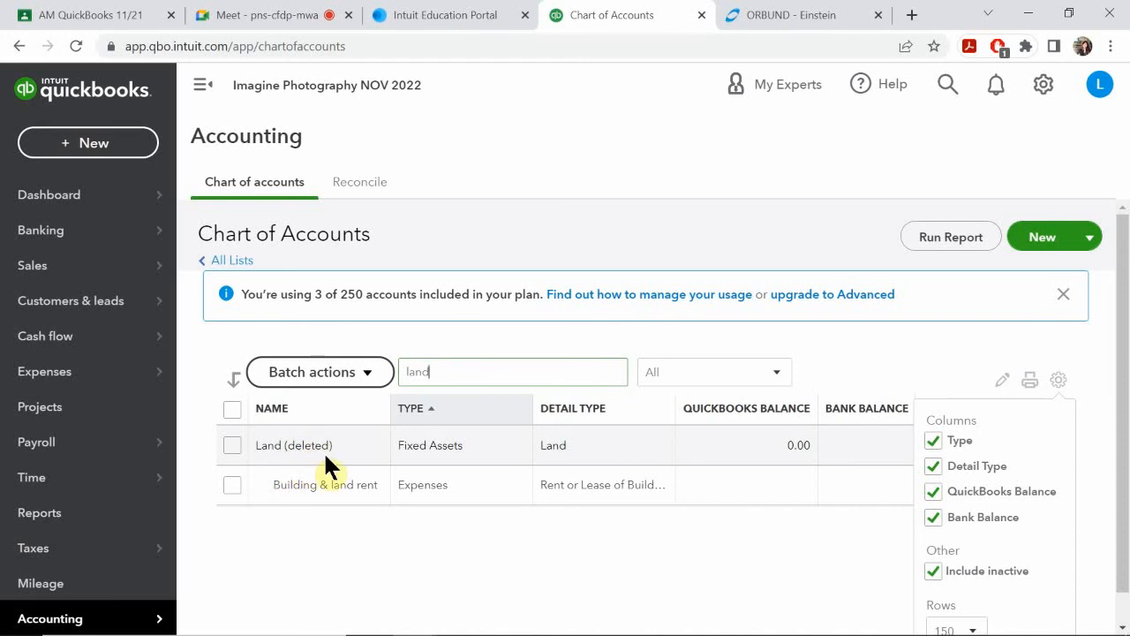
left_click(1060, 378)
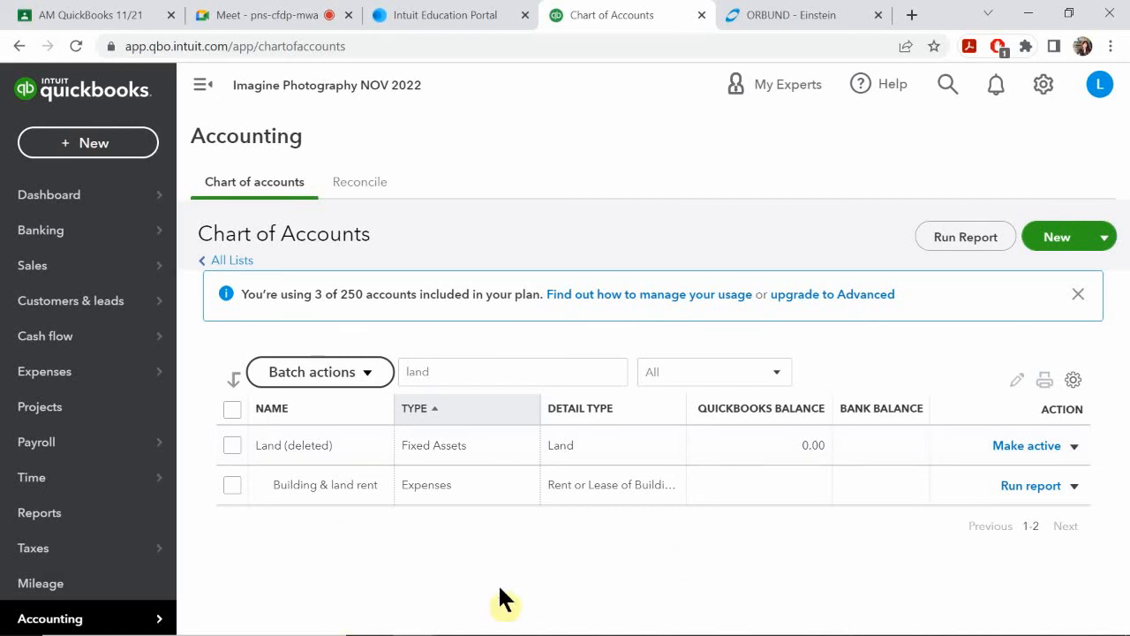
Step: Switch back to the PowerPoint slide show and advance through the Merge Accounts slide to the end of the show
mouse_move(503, 632)
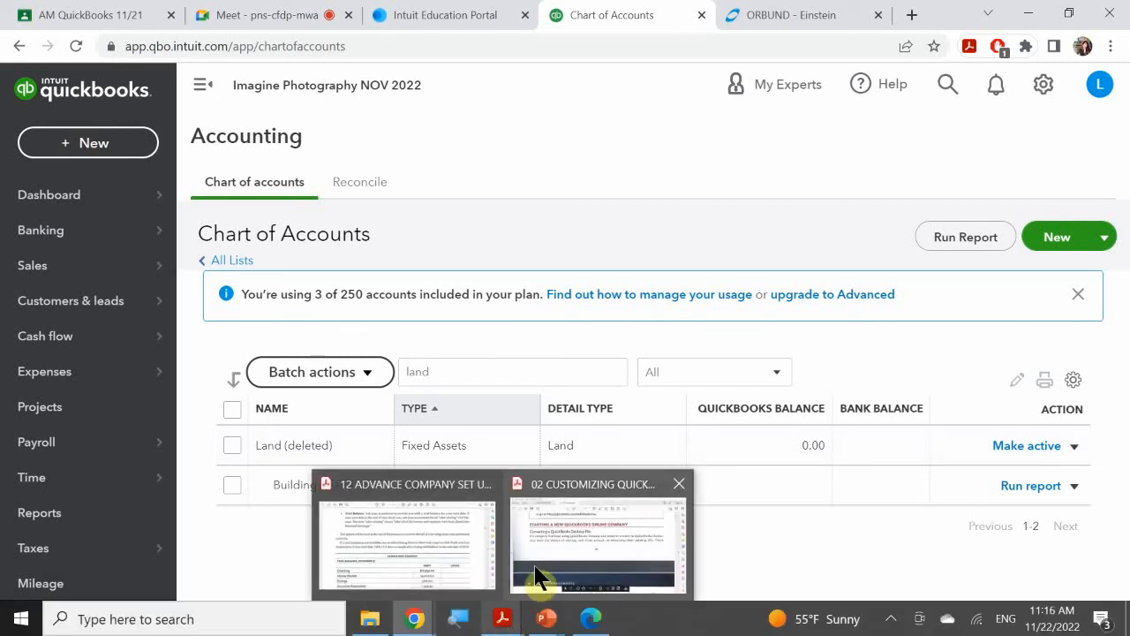
left_click(540, 587)
scroll(558, 477, "down", 1)
mouse_move(565, 627)
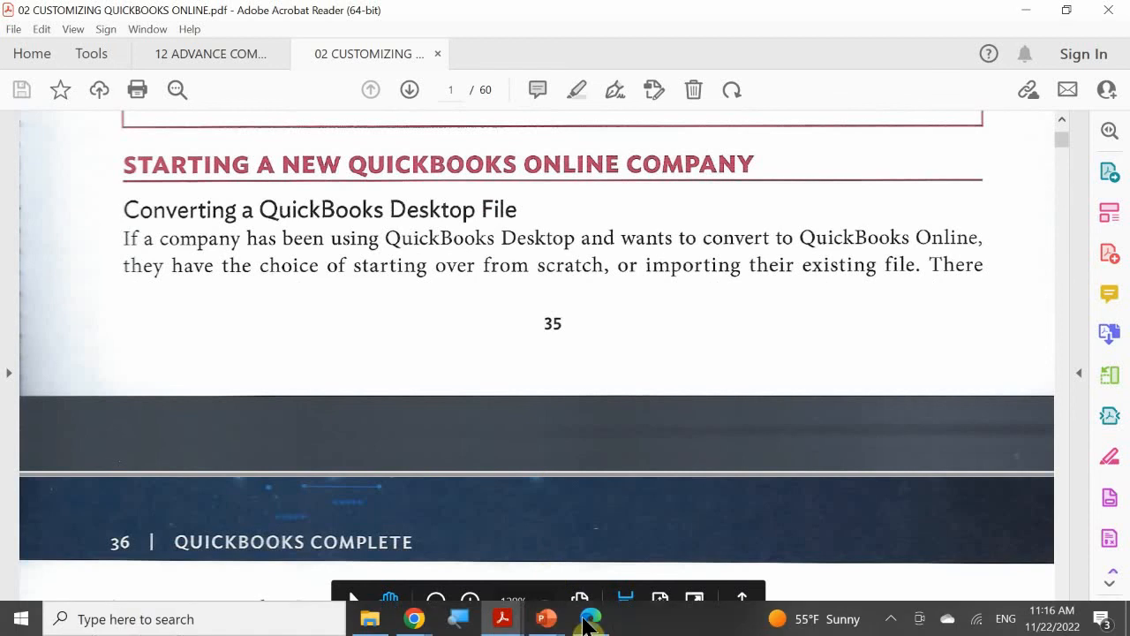
left_click(618, 530)
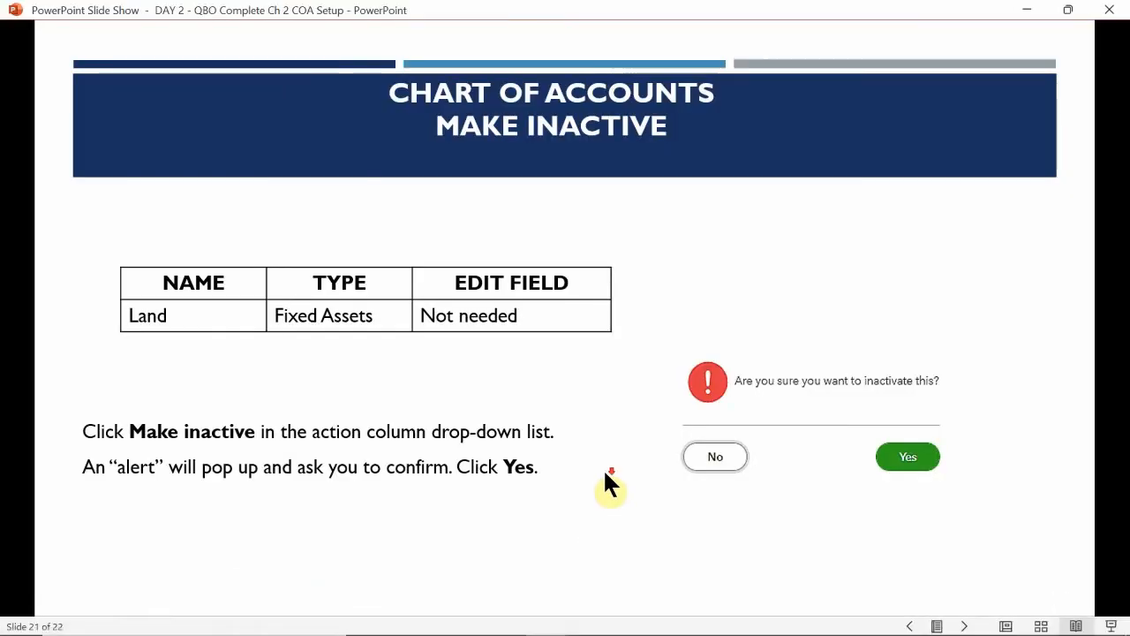
left_click(603, 485)
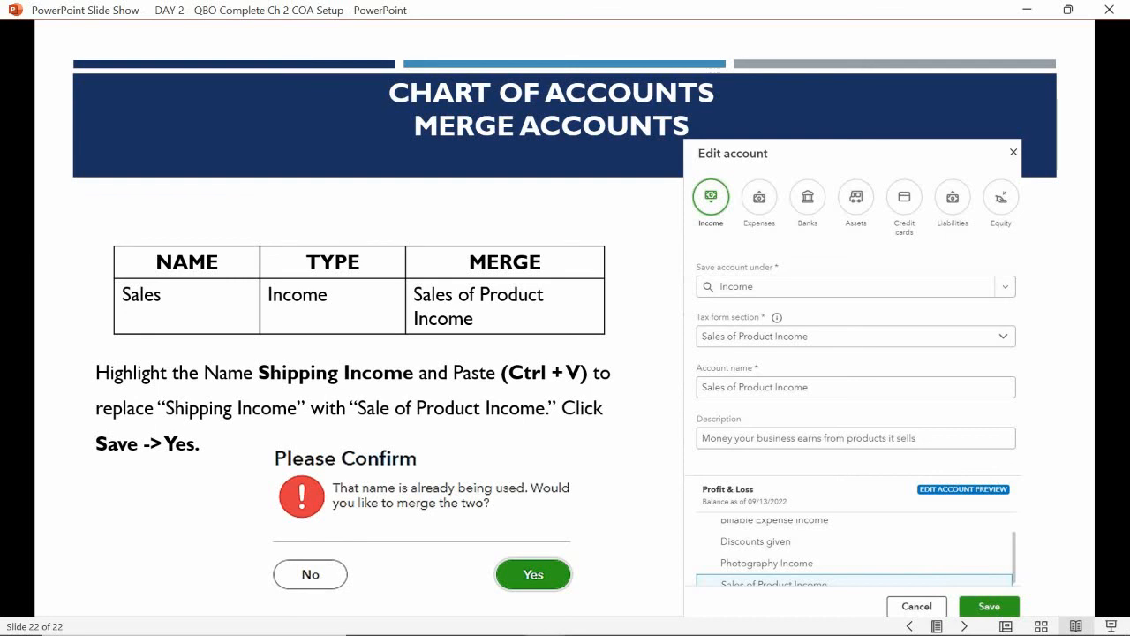
key("Right")
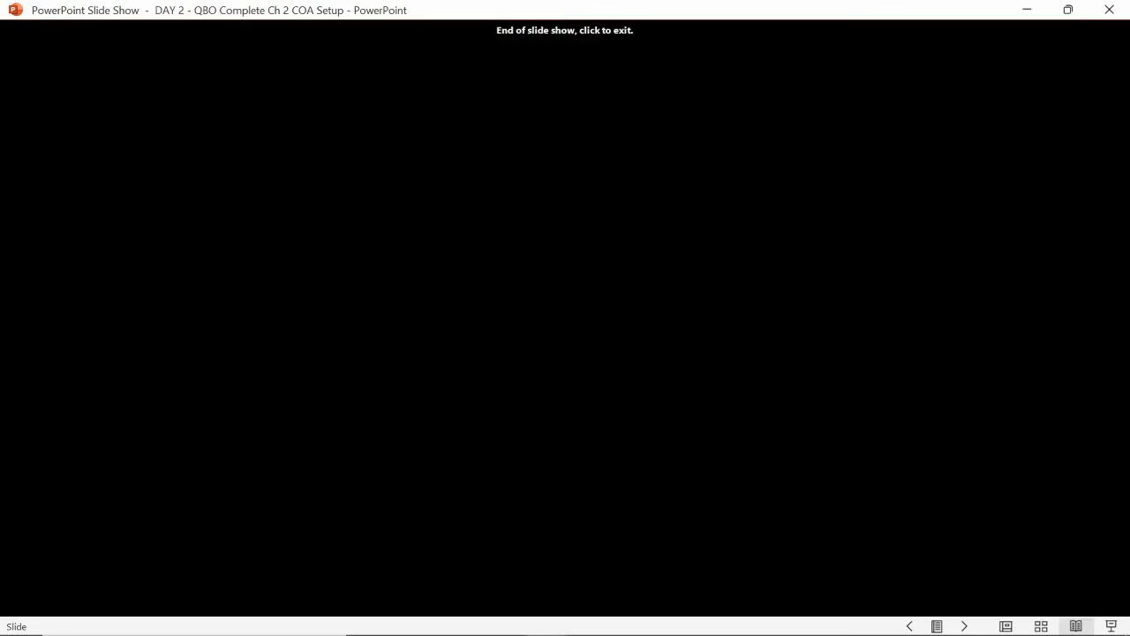
Step: Go back in the slide show and review the Make Inactive and Merge Accounts slides
key("Left")
key("Left")
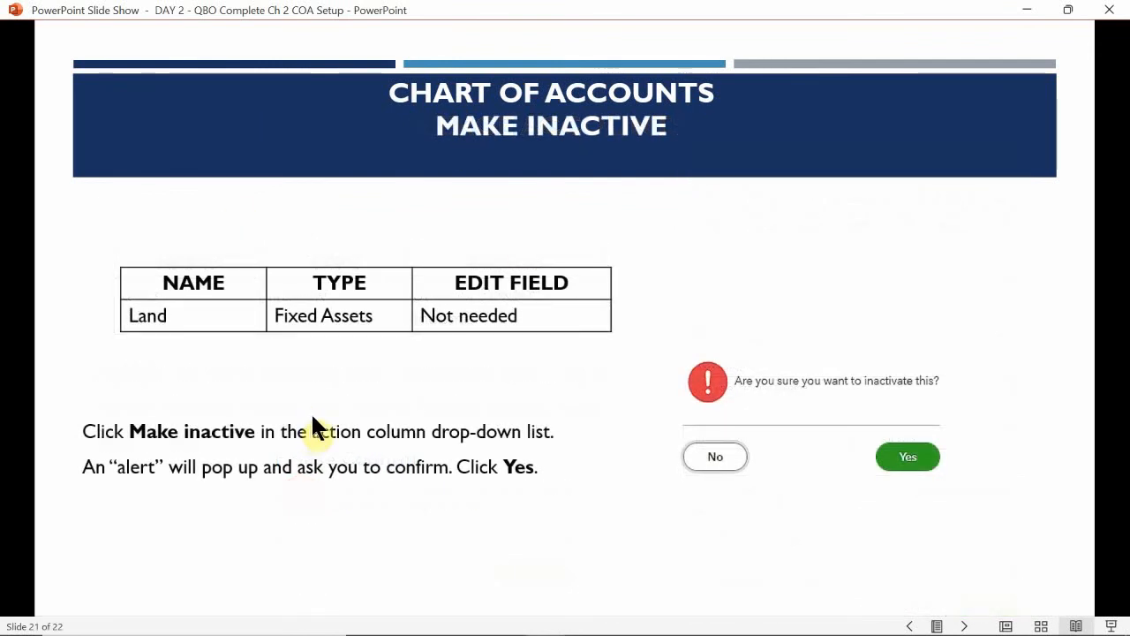
key("Left")
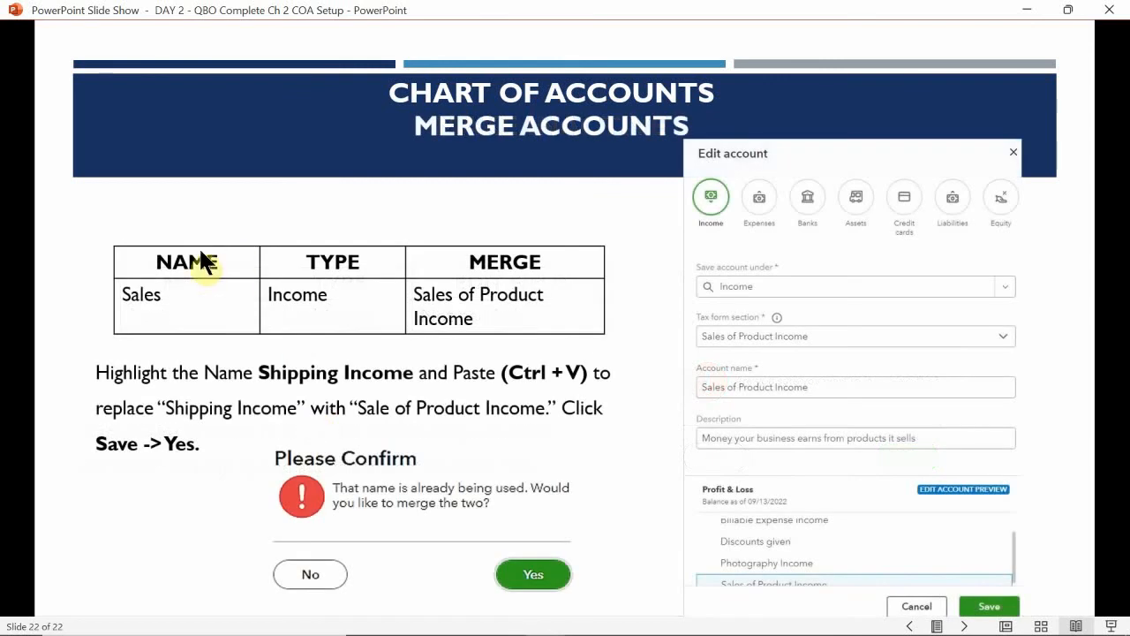
Step: Switch to QuickBooks Online in Chrome and replace the chart of accounts name filter with "sa"
mouse_move(450, 621)
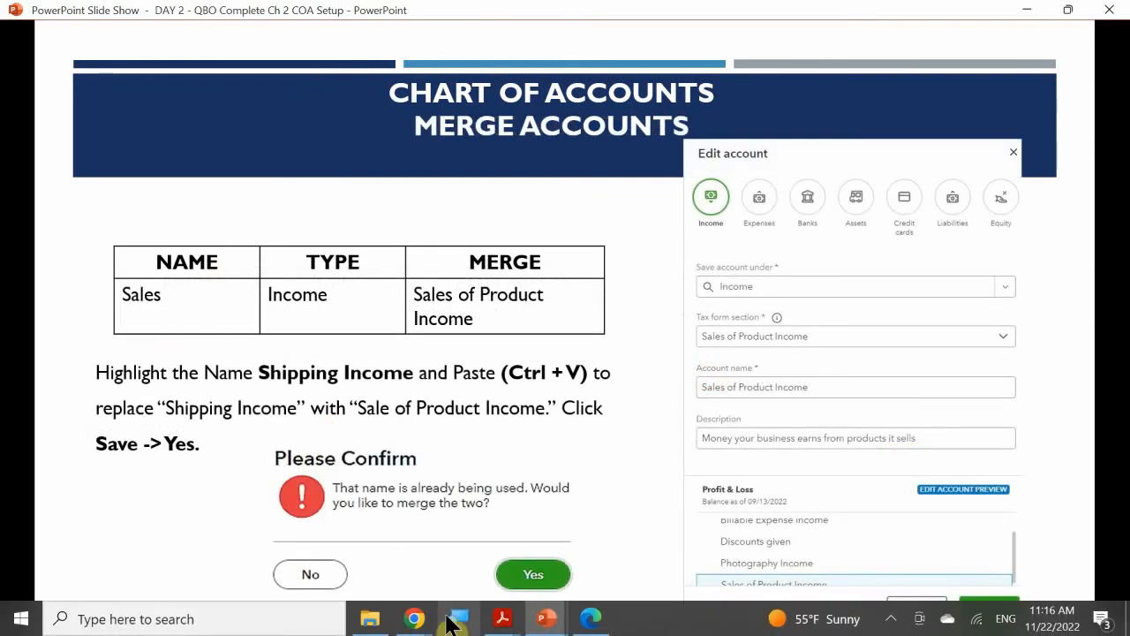
mouse_move(501, 620)
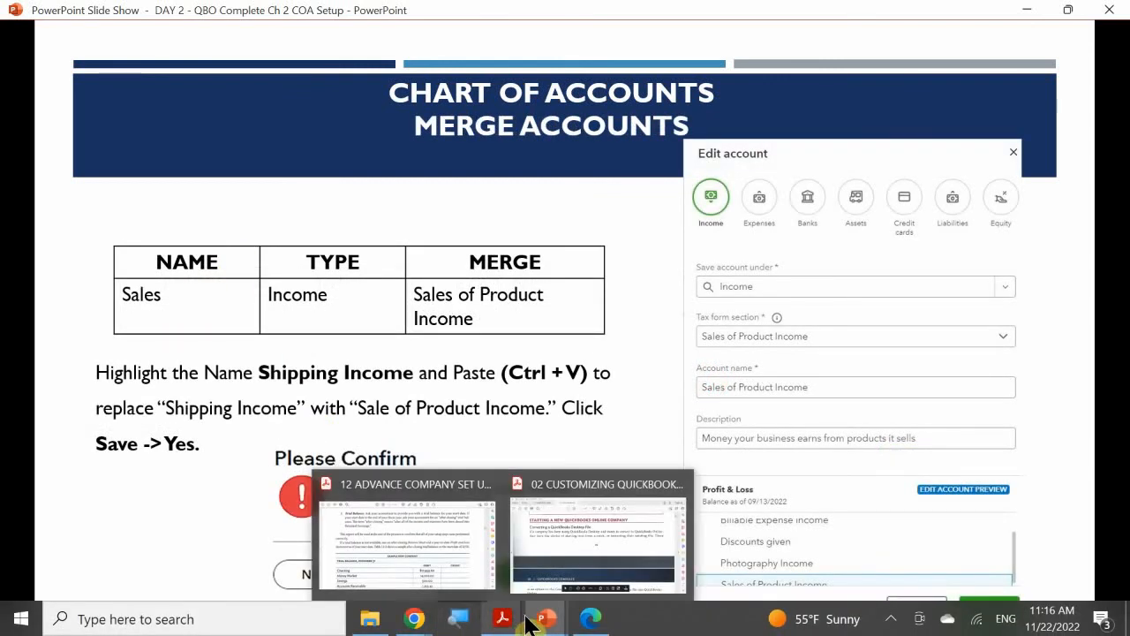
mouse_move(414, 618)
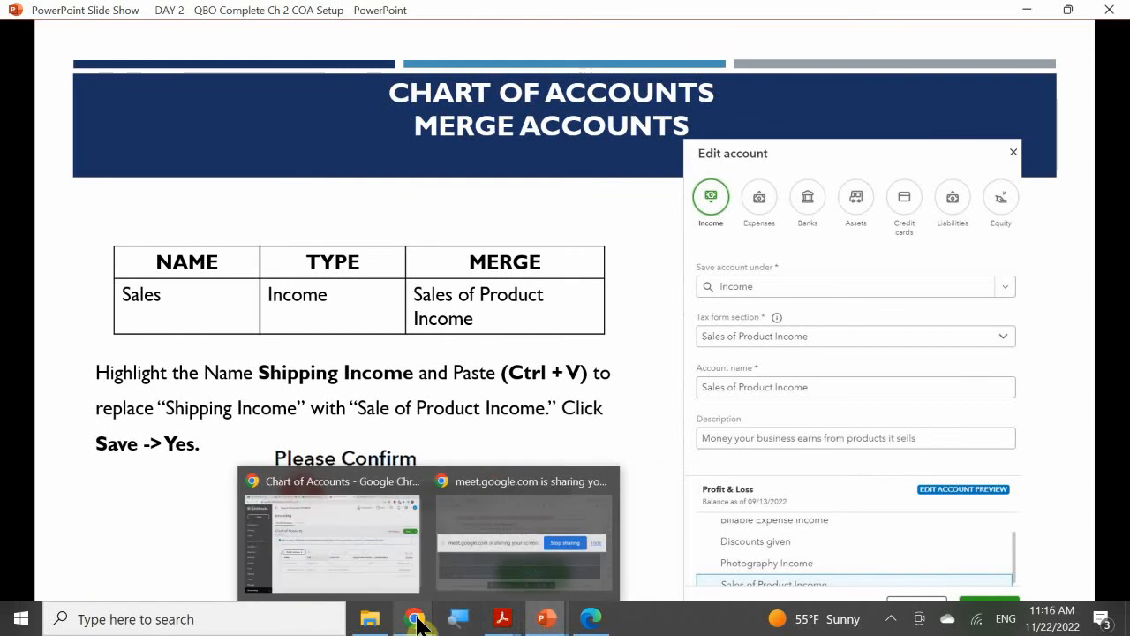
left_click(355, 540)
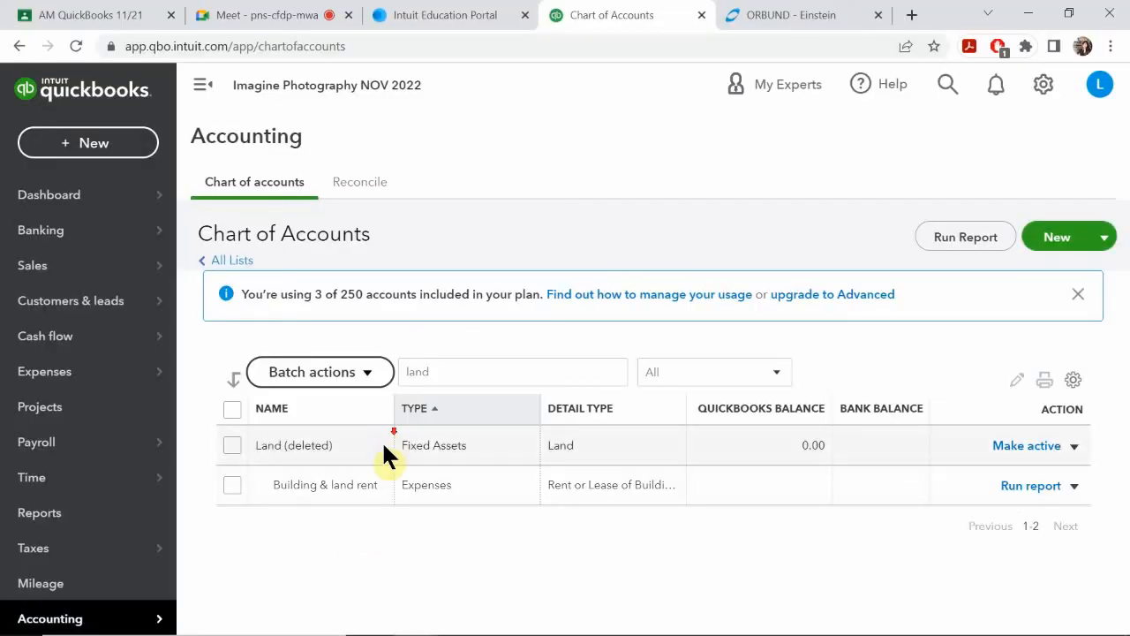
left_click_drag(474, 368, 361, 371)
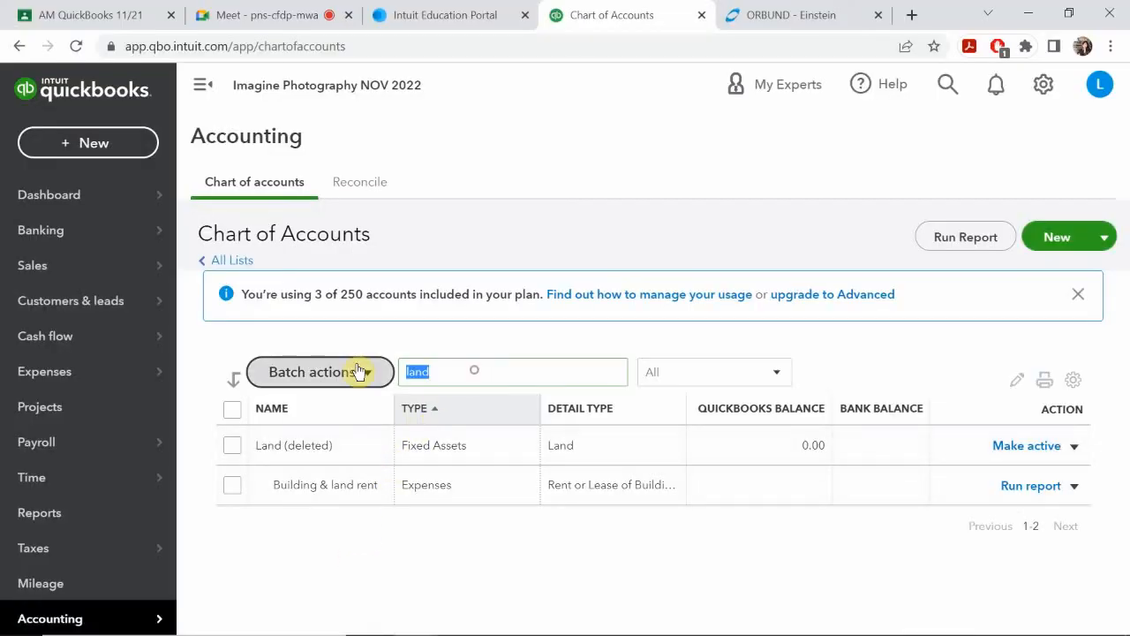
key("BackSpace")
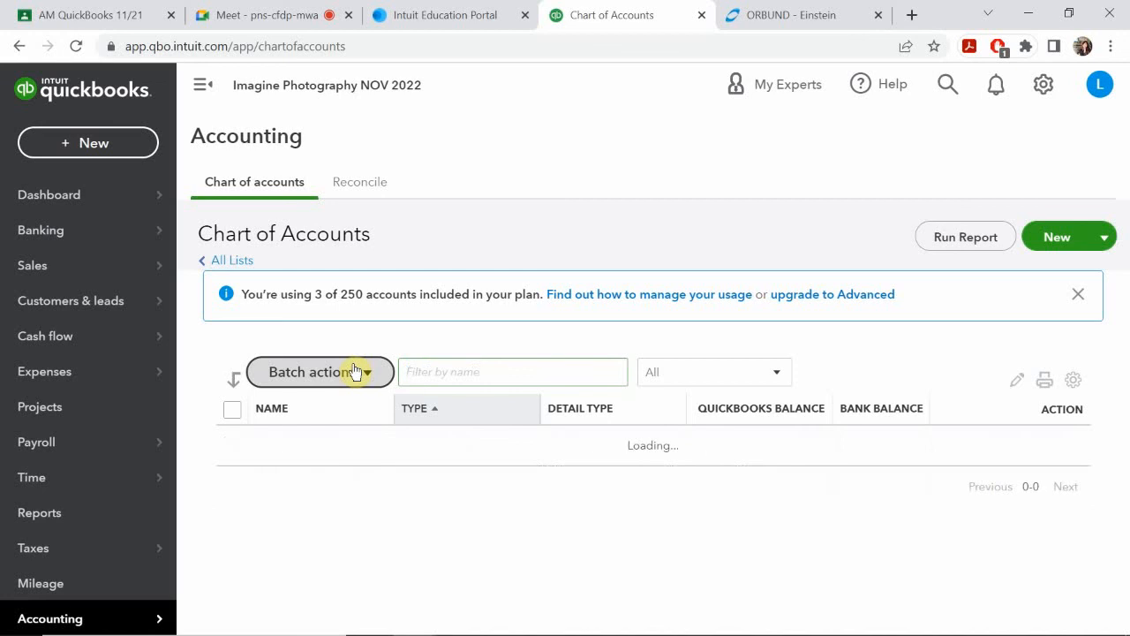
type("sa")
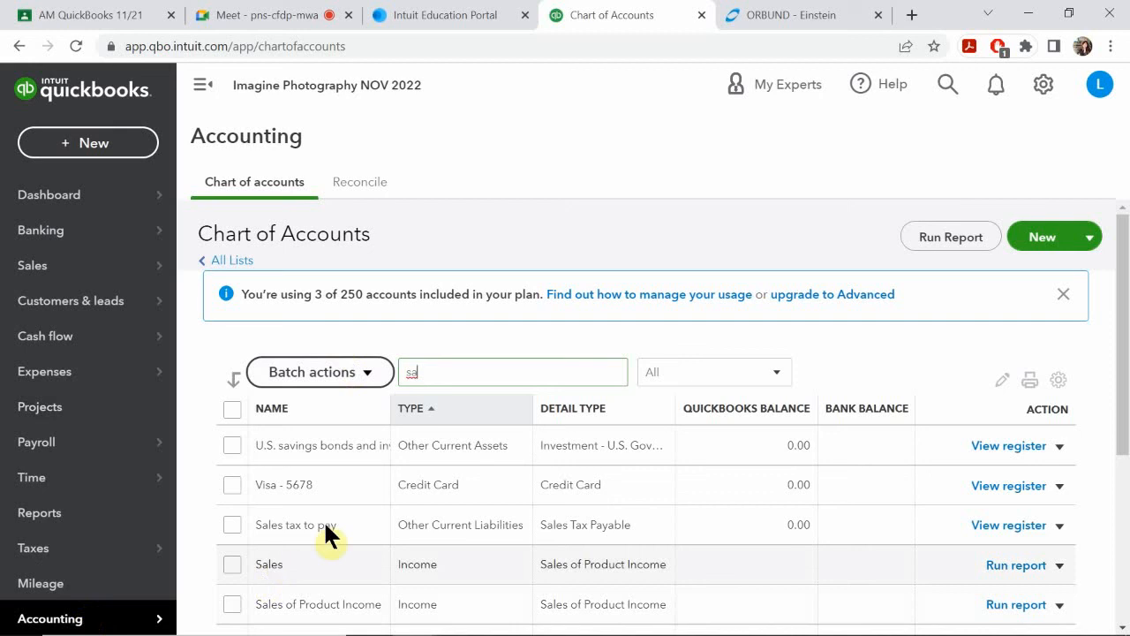
Step: Open the Sales of Product Income account for editing, copy its account name, and save it without changes
scroll(327, 516, "down", 2)
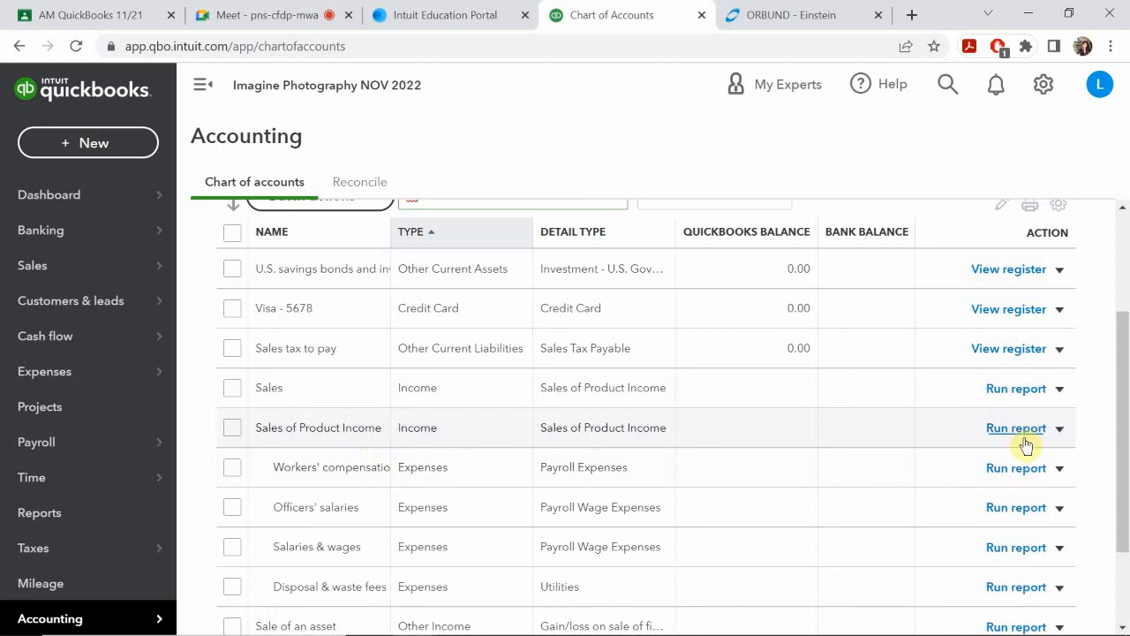
left_click(1059, 429)
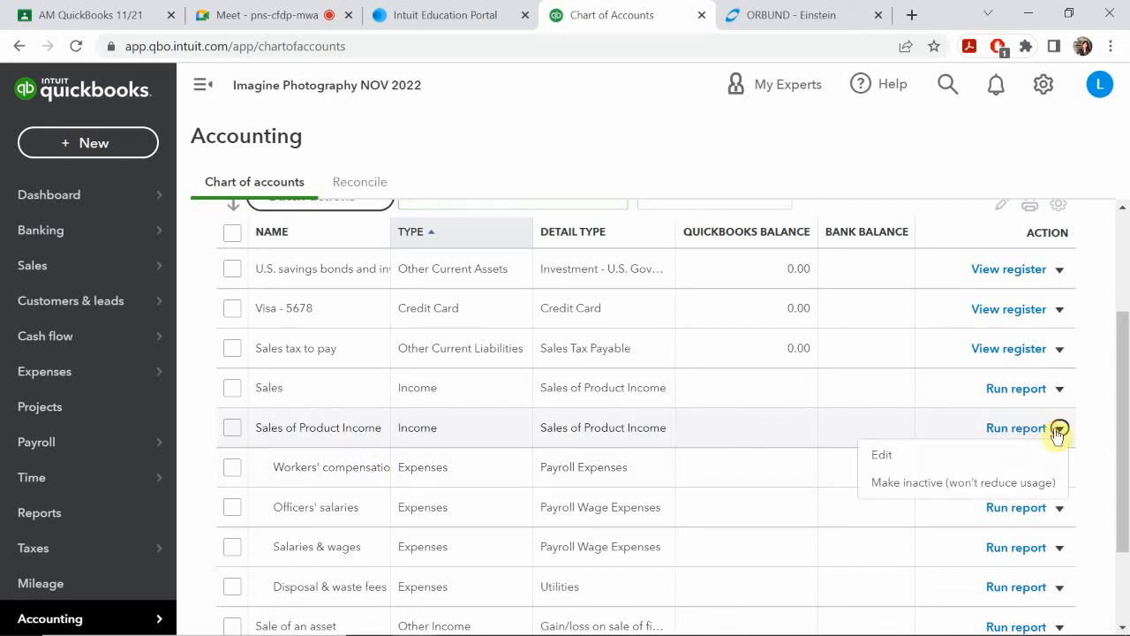
left_click(887, 454)
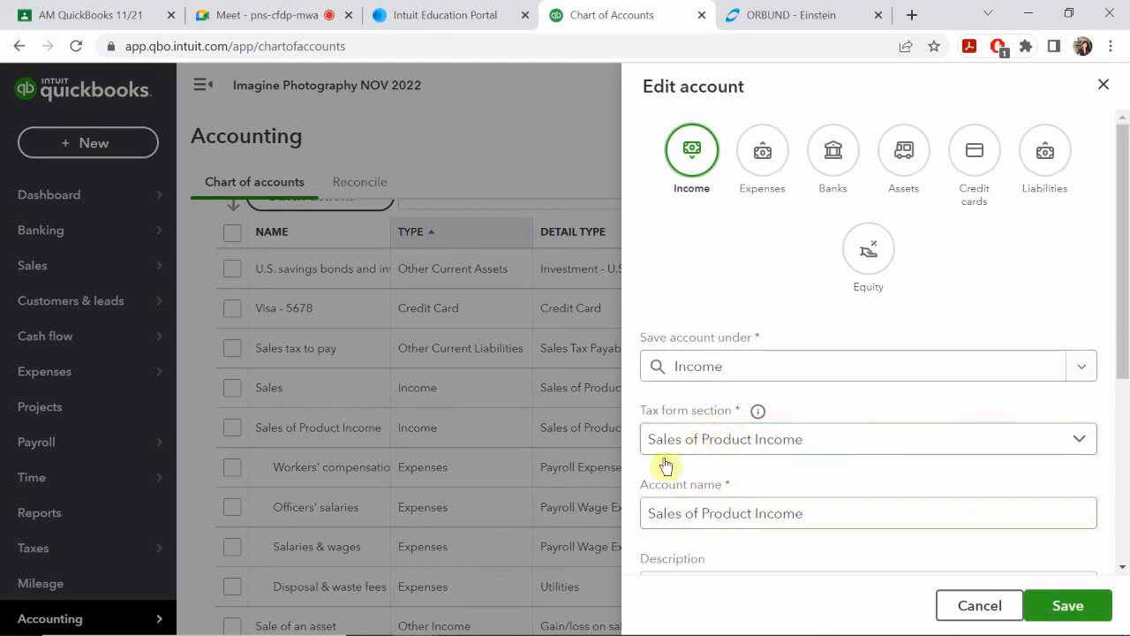
left_click_drag(827, 512, 631, 509)
key("ctrl+c")
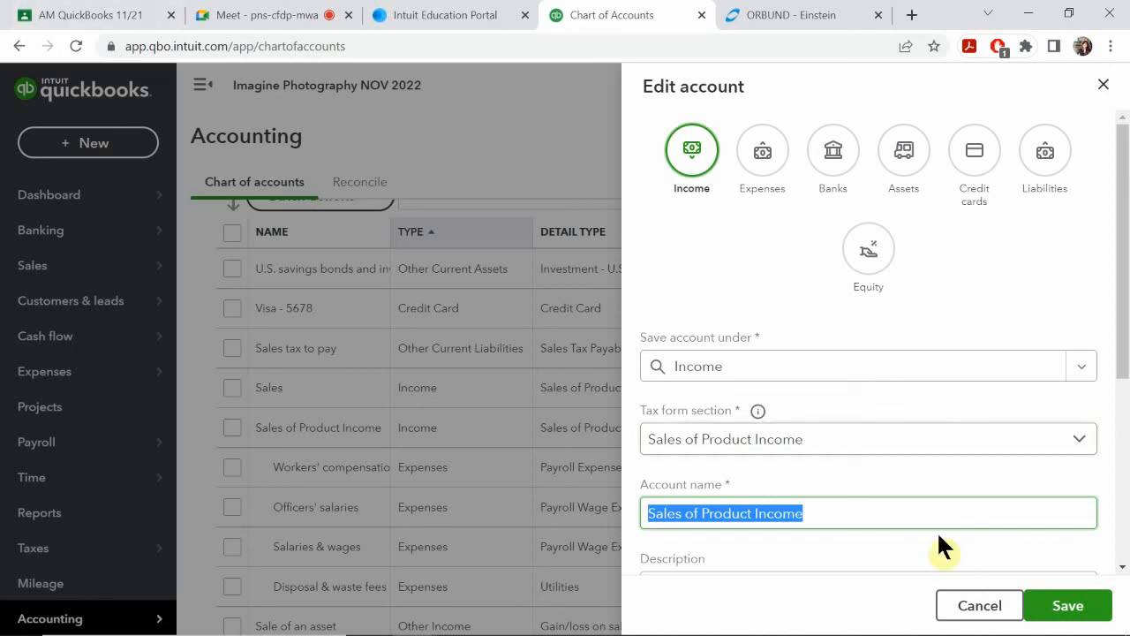
left_click(1073, 607)
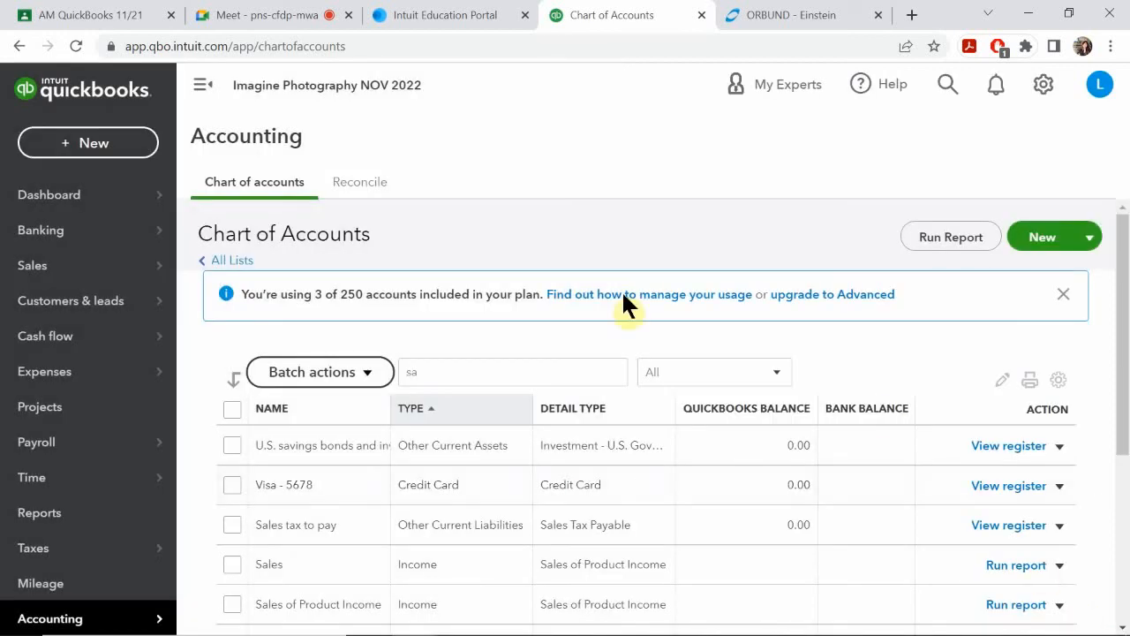
Step: Open the Sales income account for editing and replace its account name with the copied "Sales of Product Income"
scroll(323, 508, "down", 2)
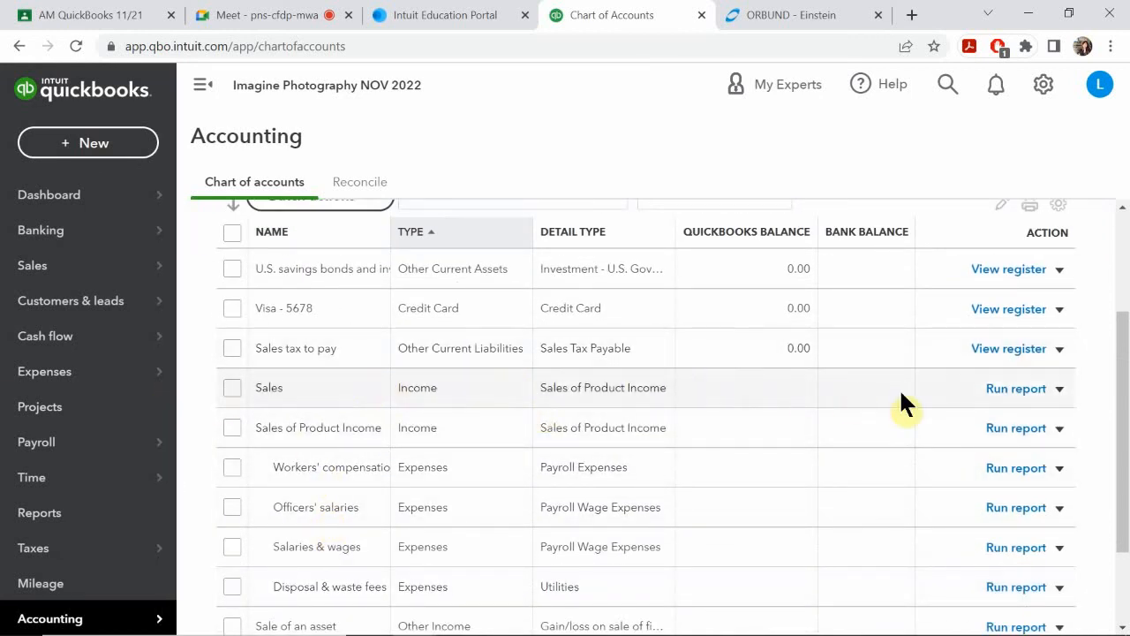
left_click(1060, 391)
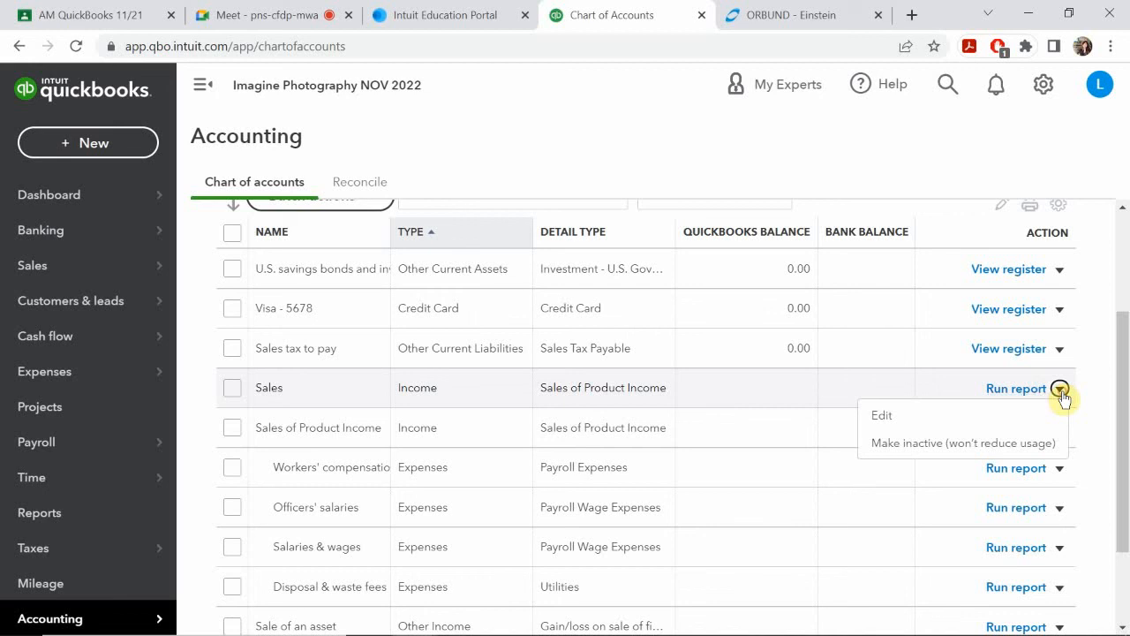
left_click(884, 415)
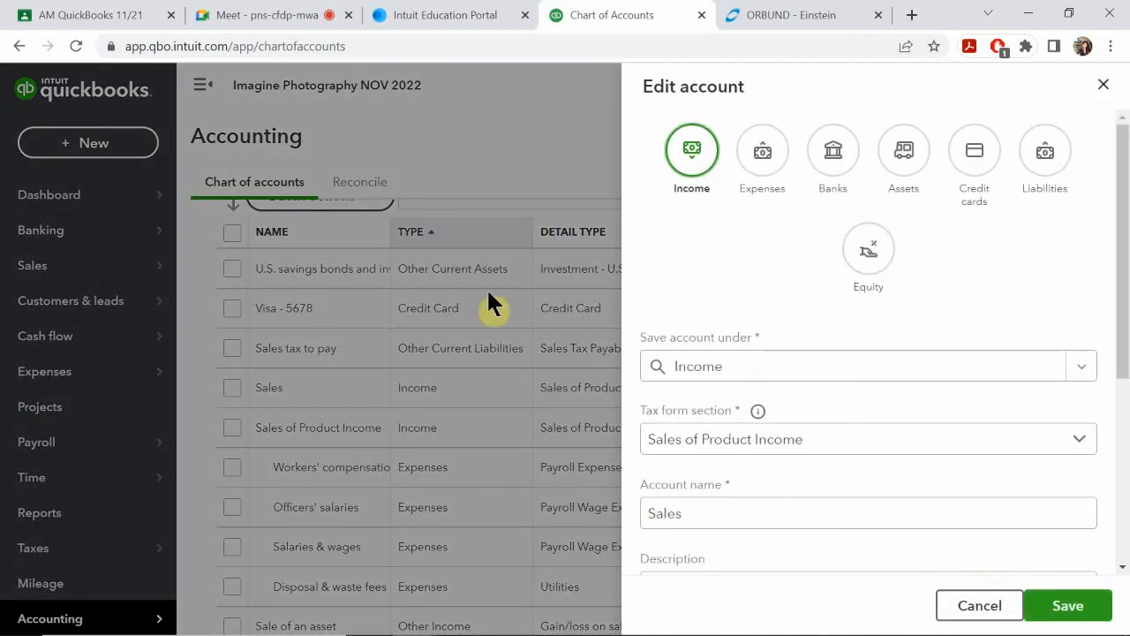
scroll(768, 473, "down", 1)
left_click_drag(750, 424, 583, 430)
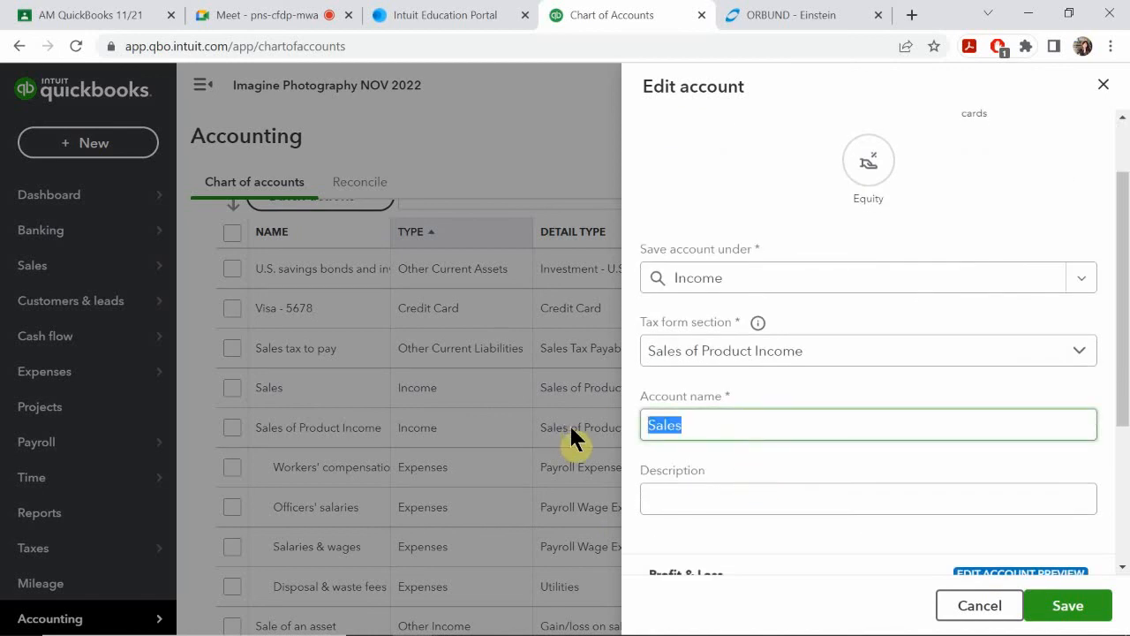
key("ctrl+v")
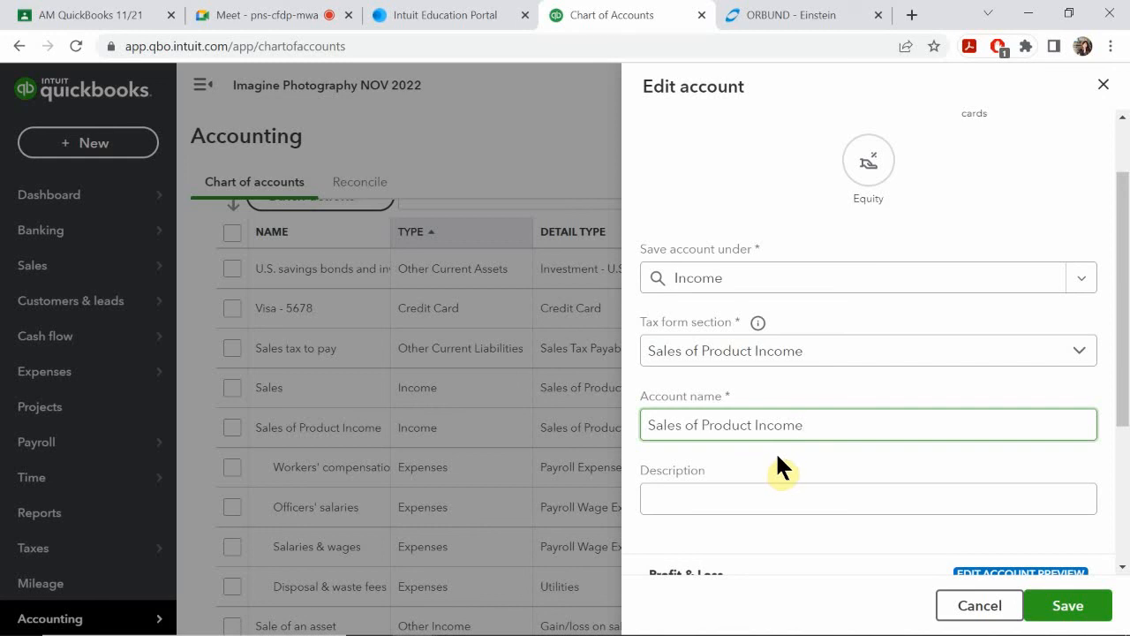
Step: Save the renamed Sales account, confirming the merge with the existing Sales of Product Income account
left_click(1065, 609)
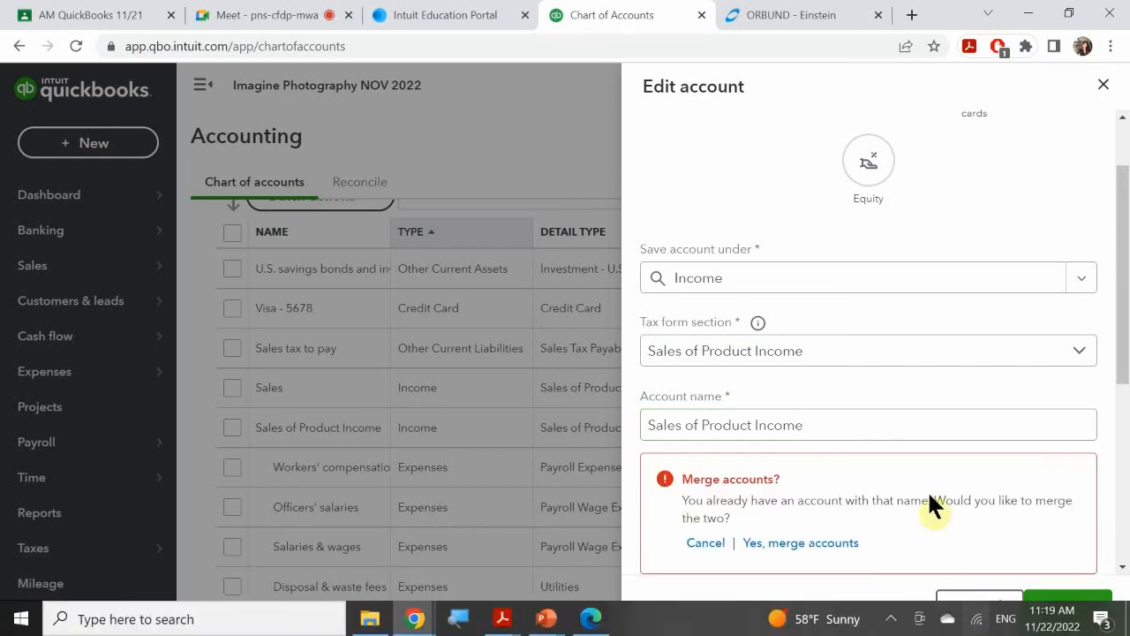
scroll(706, 392, "down", 1)
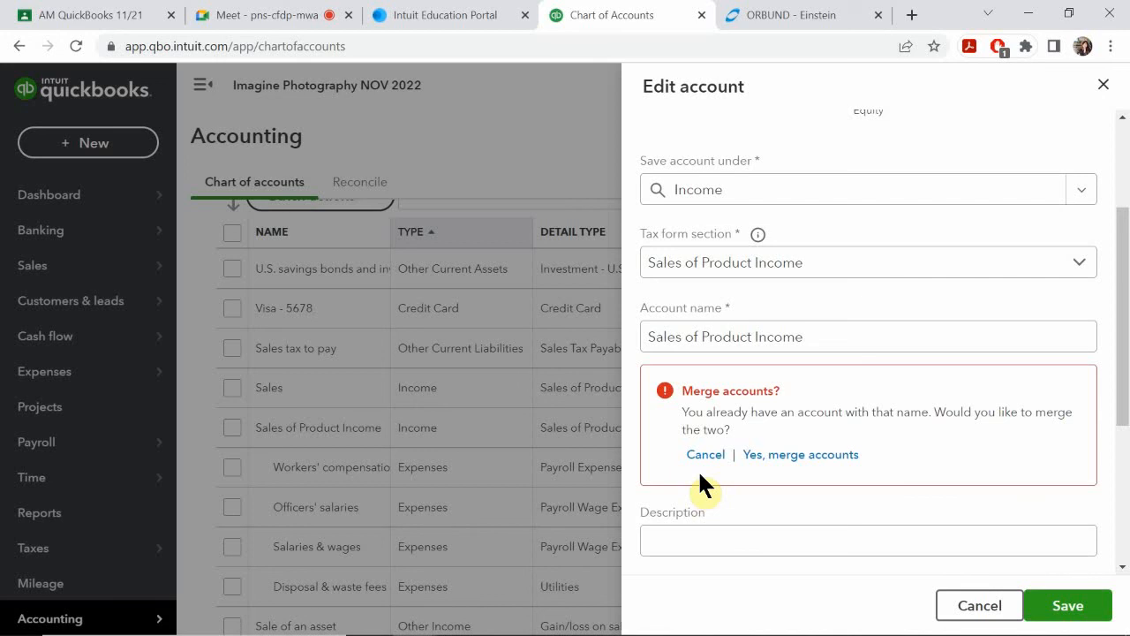
left_click(789, 454)
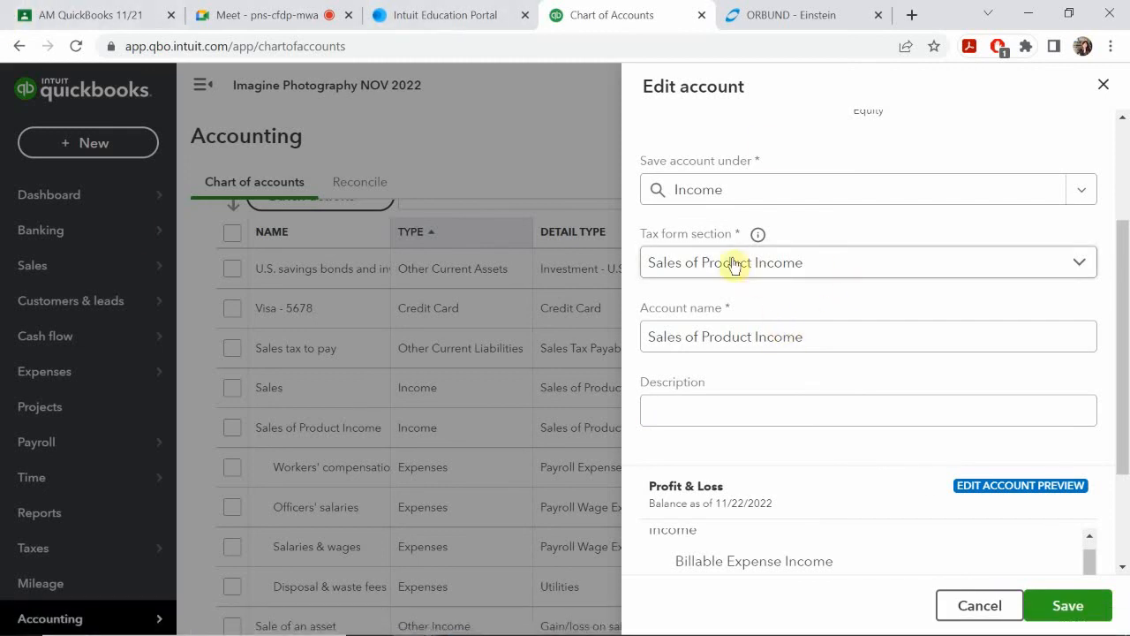
left_click(1066, 607)
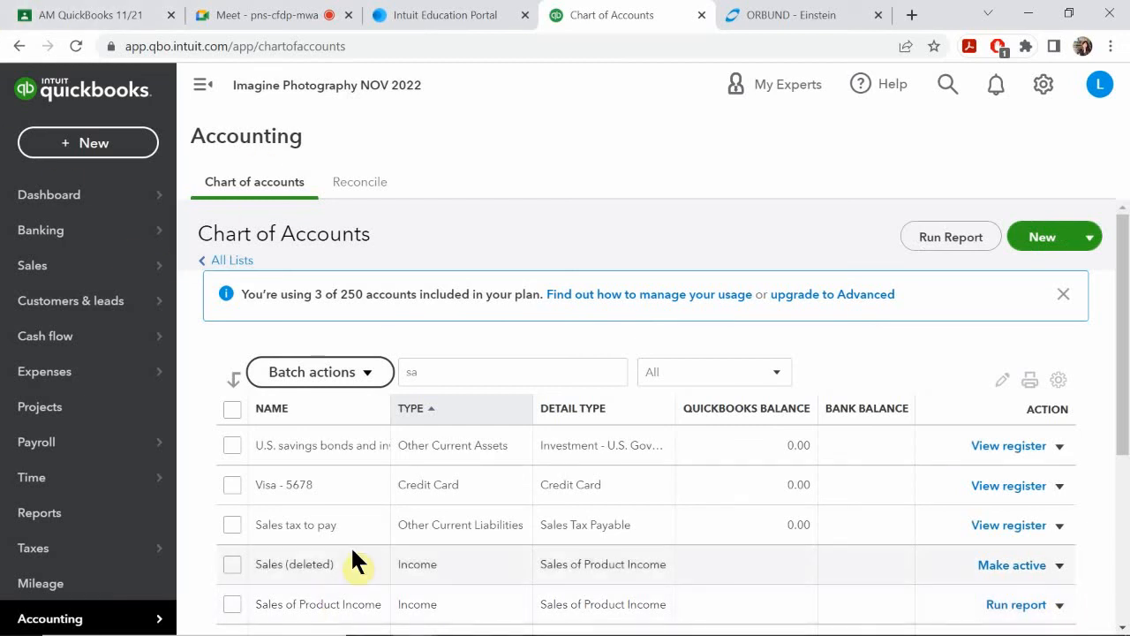
Step: Examine the filtered chart of accounts to check the Sales and Sales of Product Income entries after the merge
scroll(352, 551, "down", 4)
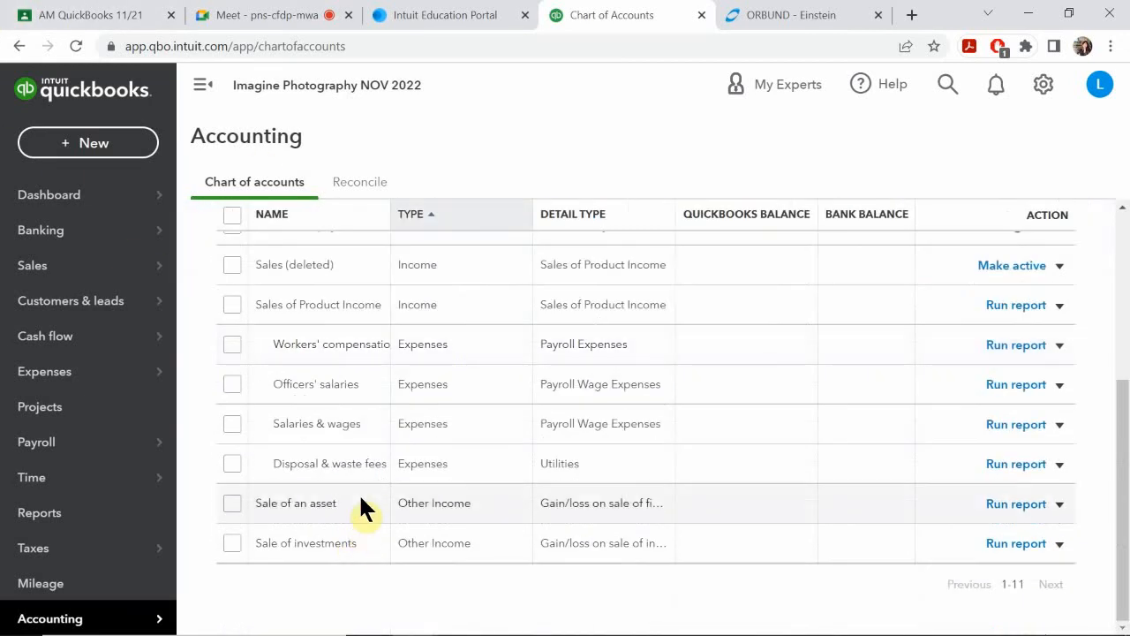
scroll(363, 496, "up", 4)
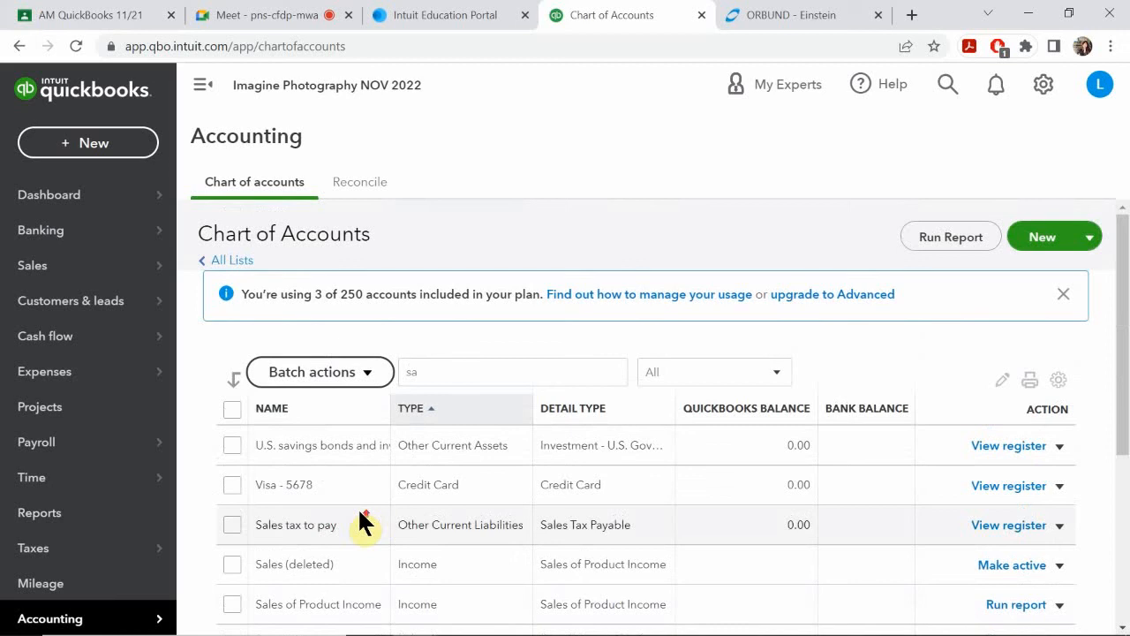
scroll(359, 515, "down", 4)
scroll(359, 513, "up", 4)
scroll(345, 520, "down", 1)
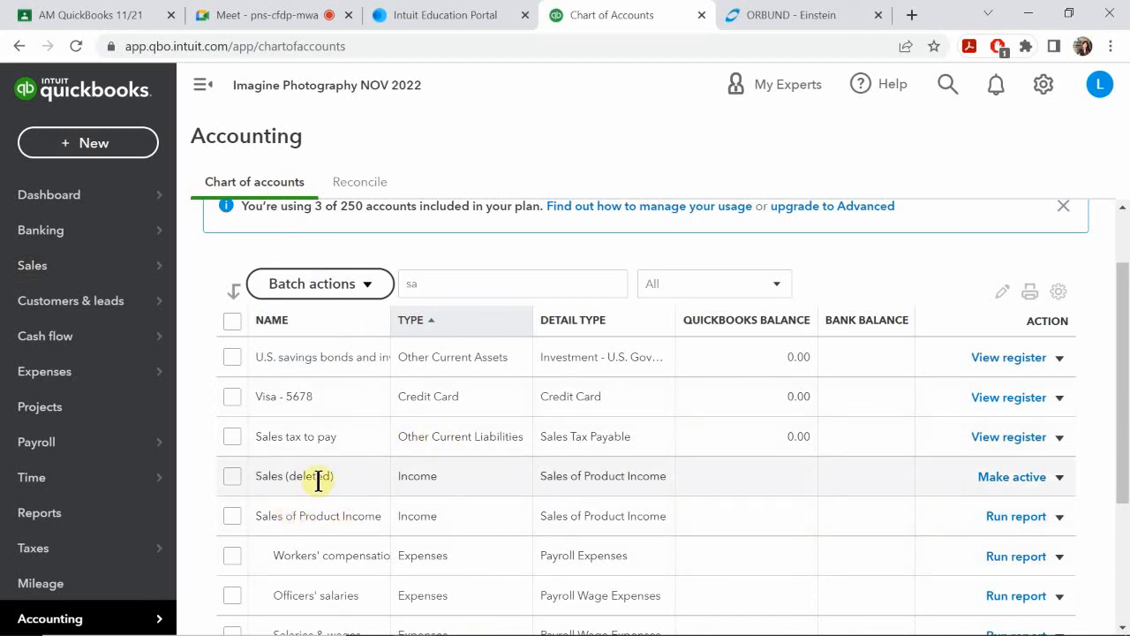
scroll(318, 481, "down", 1)
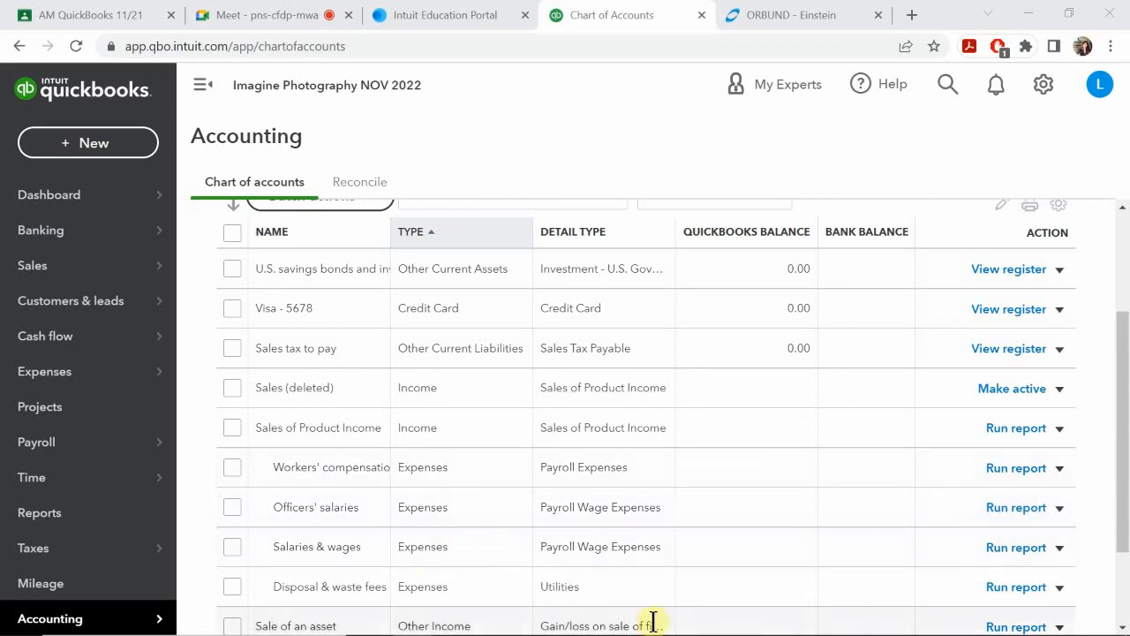
Step: Switch to the PowerPoint slide show at the Merge Accounts slide and advance past the last slide to exit it
mouse_move(537, 620)
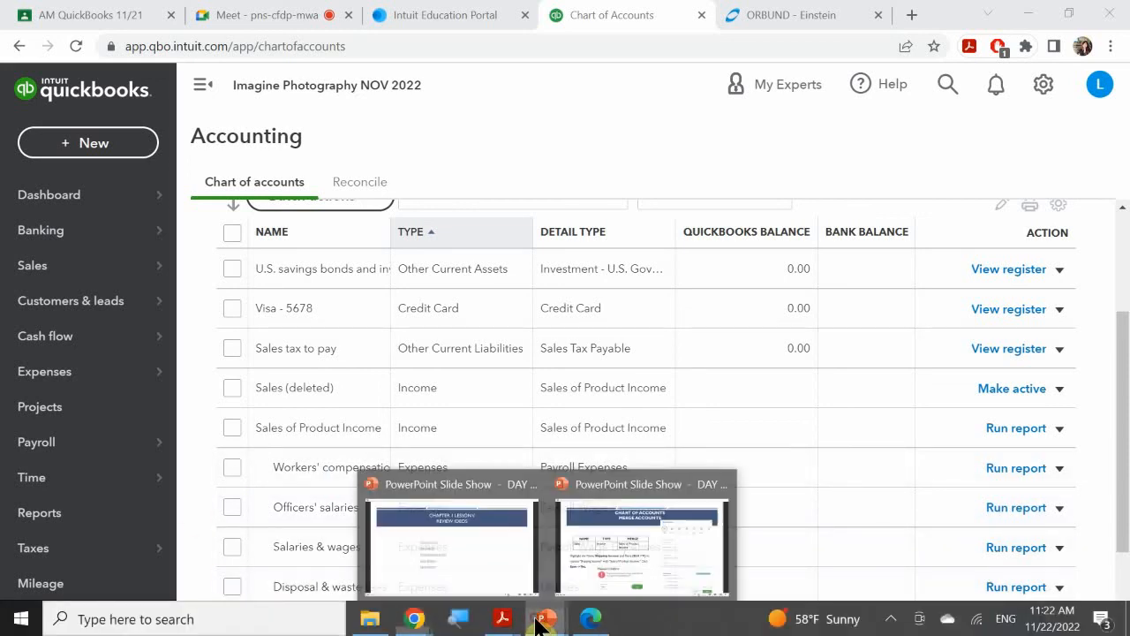
left_click(618, 565)
left_click(638, 481)
left_click(636, 478)
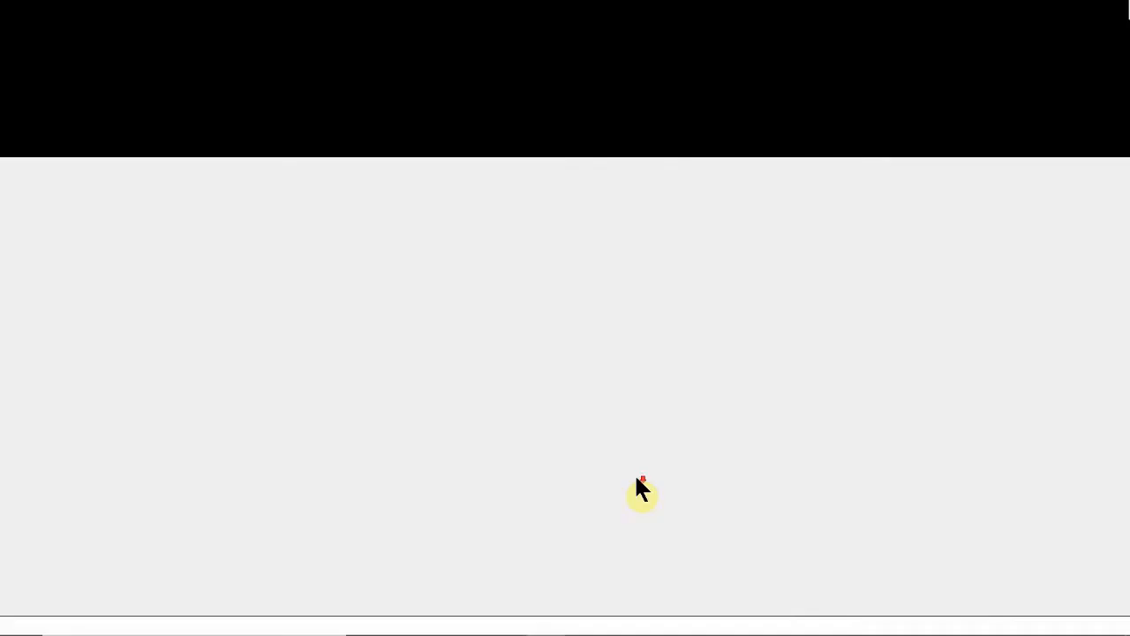